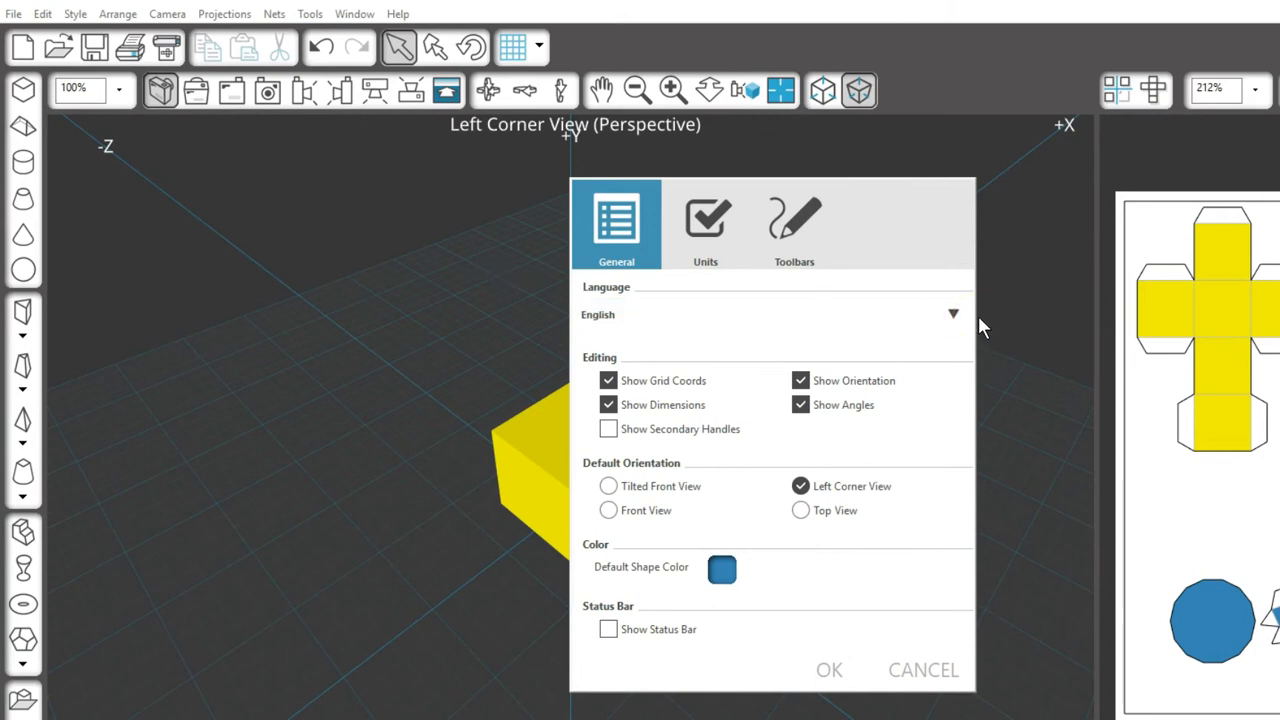
Step: Confirm the preferences with Show Grid Coords enabled and view the cube and cone from the front
{"action": "left_click", "coordinate": [979, 317]}
{"action": "left_click", "coordinate": [847, 674]}
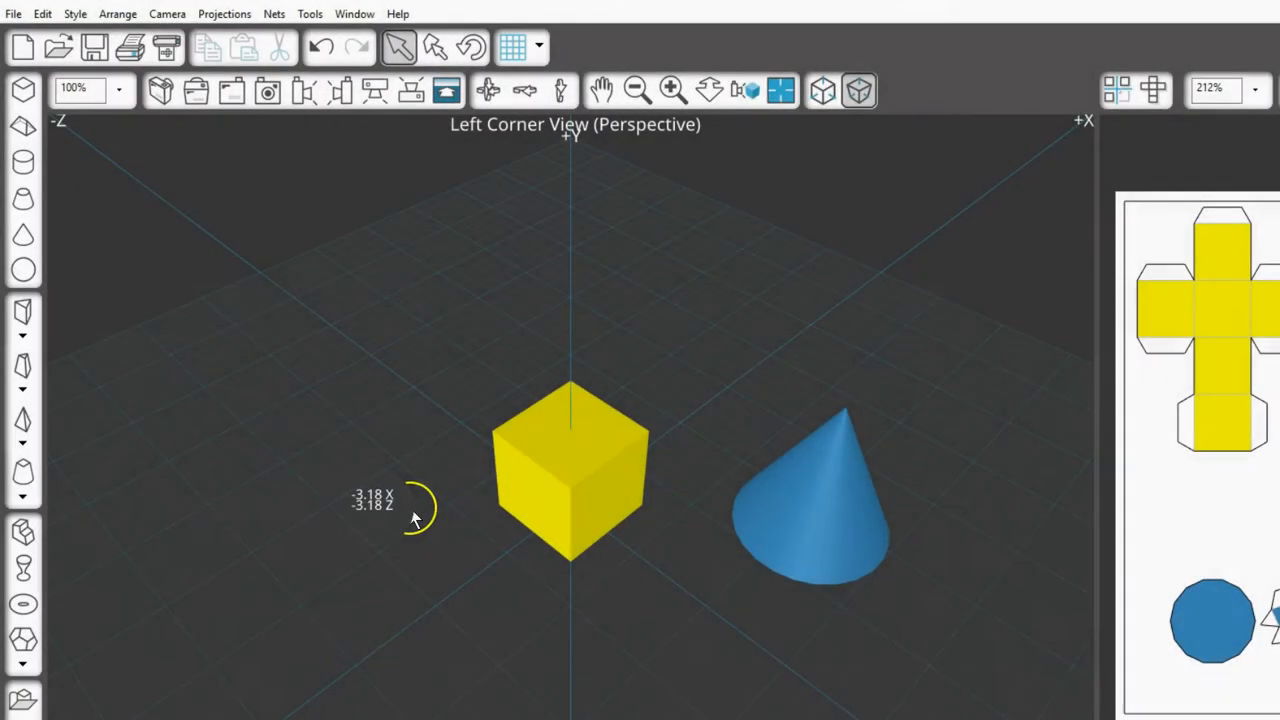
{"action": "left_click", "coordinate": [231, 91]}
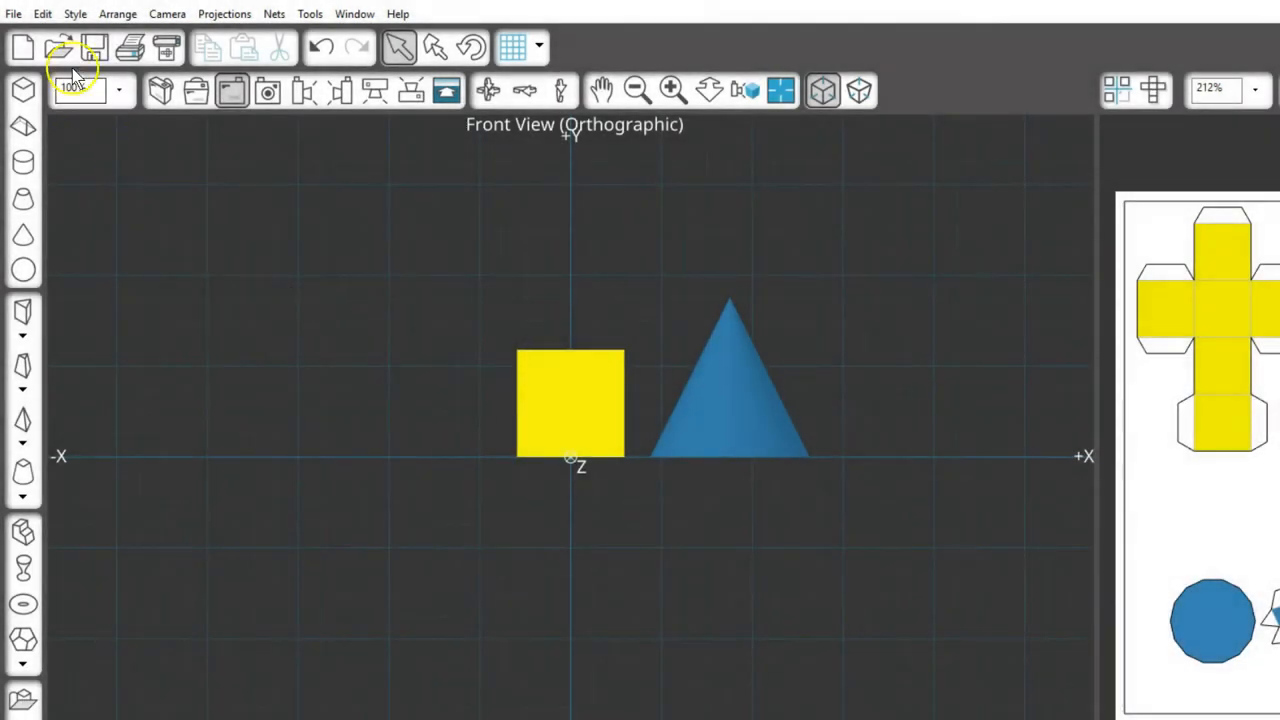
Step: Turn off Show Grid Coords, then select the cube and cone to check their sizes
{"action": "left_click", "coordinate": [13, 13]}
{"action": "left_click", "coordinate": [95, 214]}
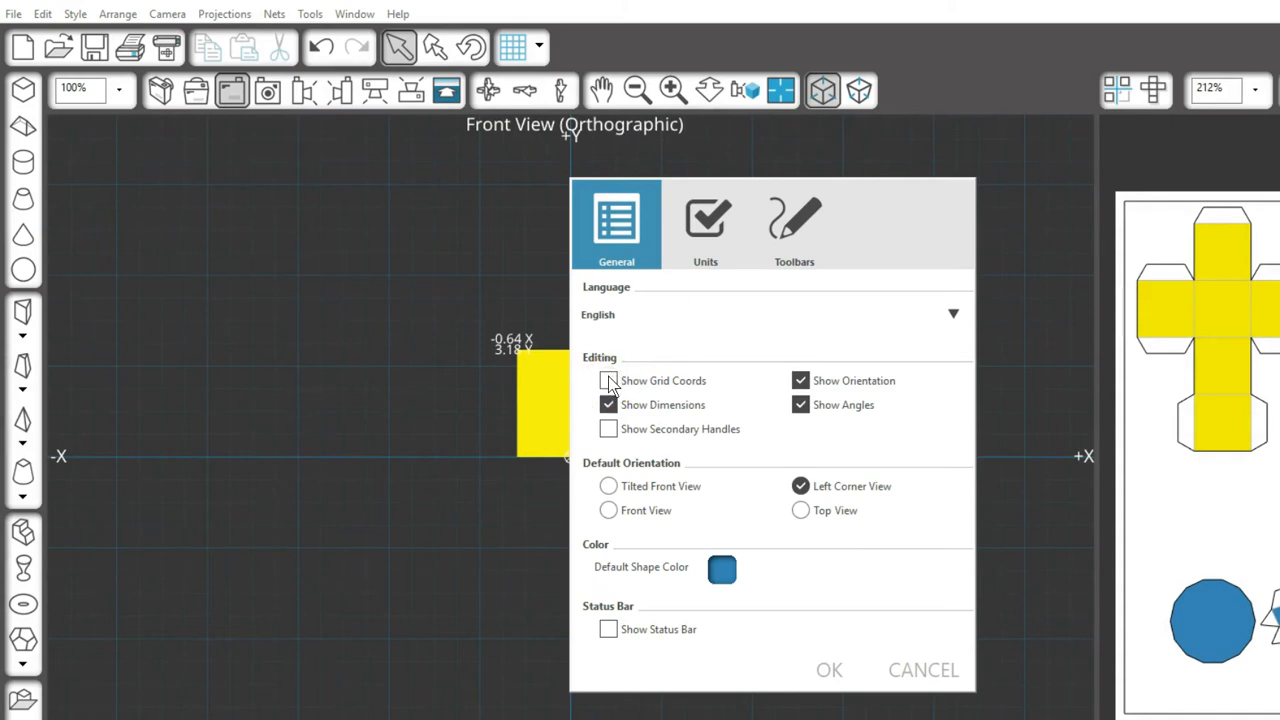
{"action": "left_click", "coordinate": [829, 670]}
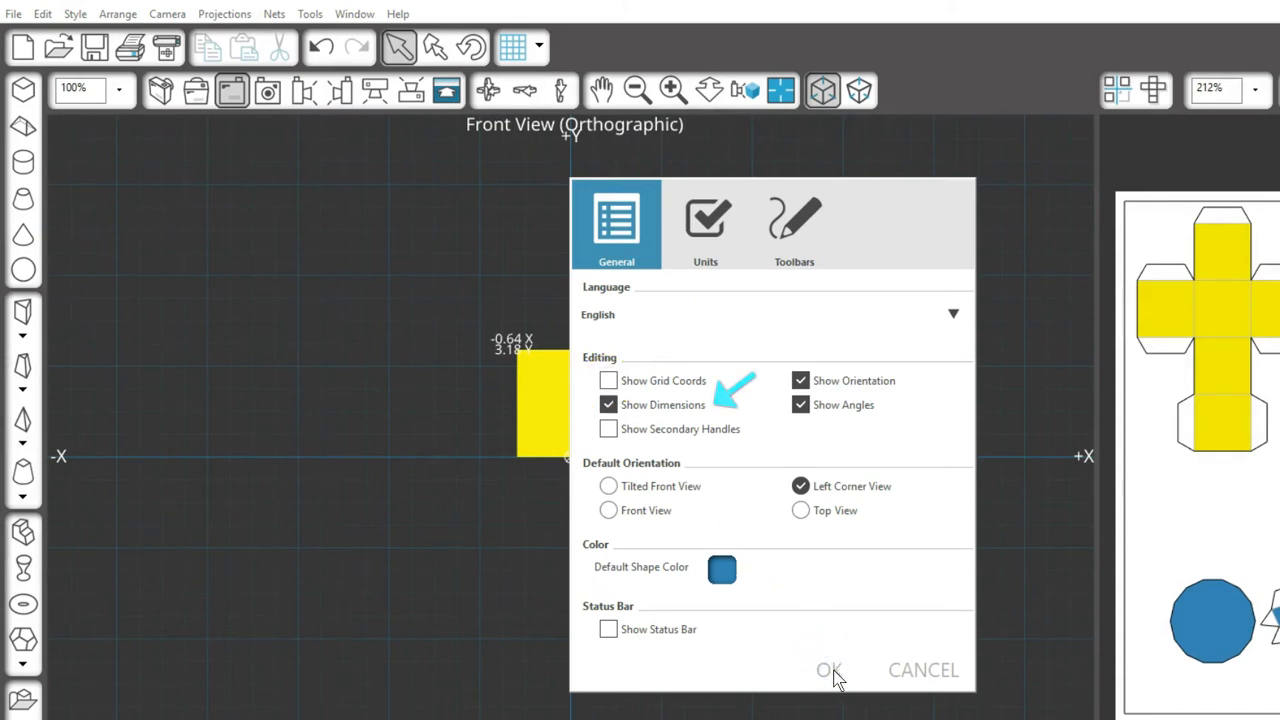
{"action": "left_click", "coordinate": [564, 461]}
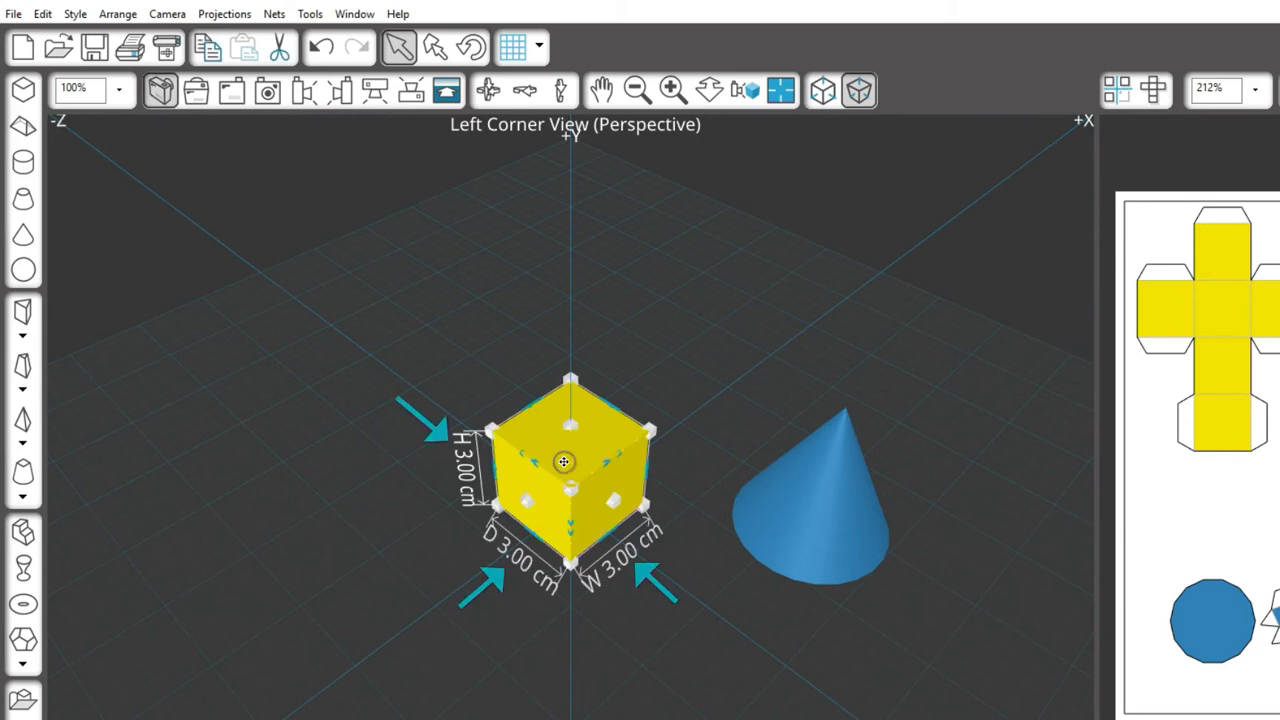
{"action": "left_click", "coordinate": [773, 490]}
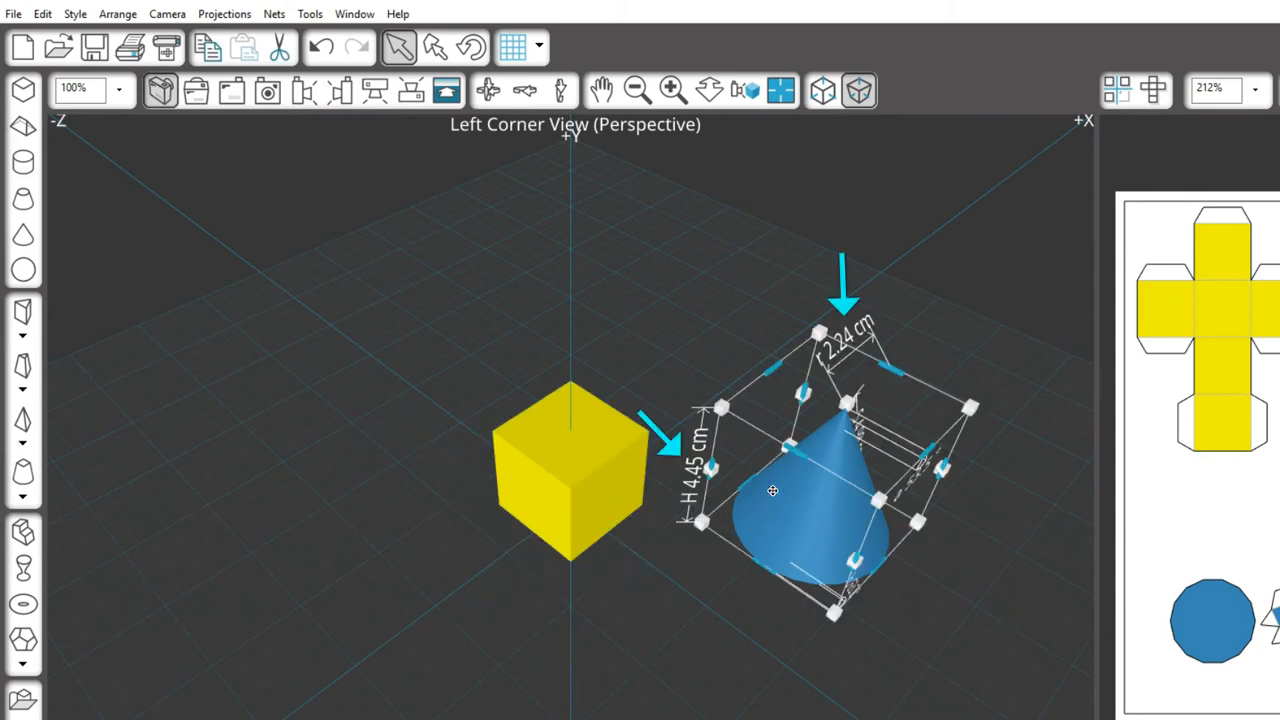
Step: Turn off Show Dimensions in the preferences
{"action": "left_click", "coordinate": [13, 14]}
{"action": "left_click", "coordinate": [86, 214]}
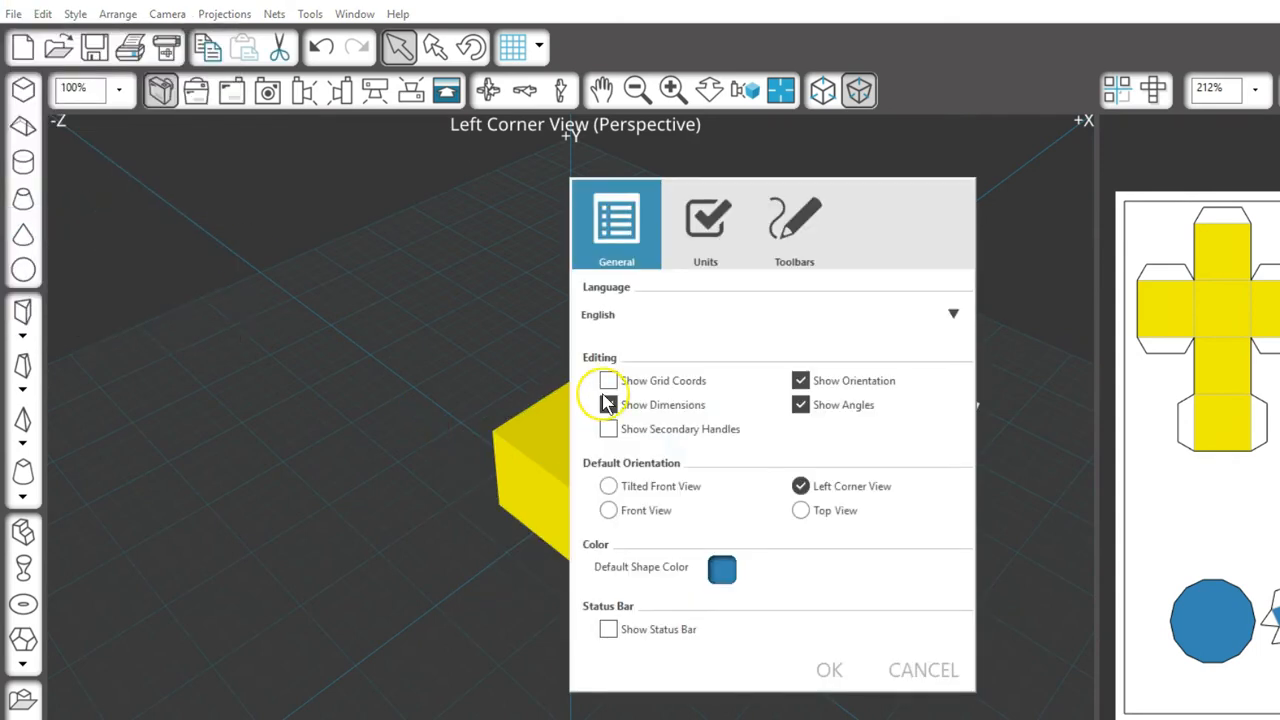
{"action": "left_click", "coordinate": [828, 672]}
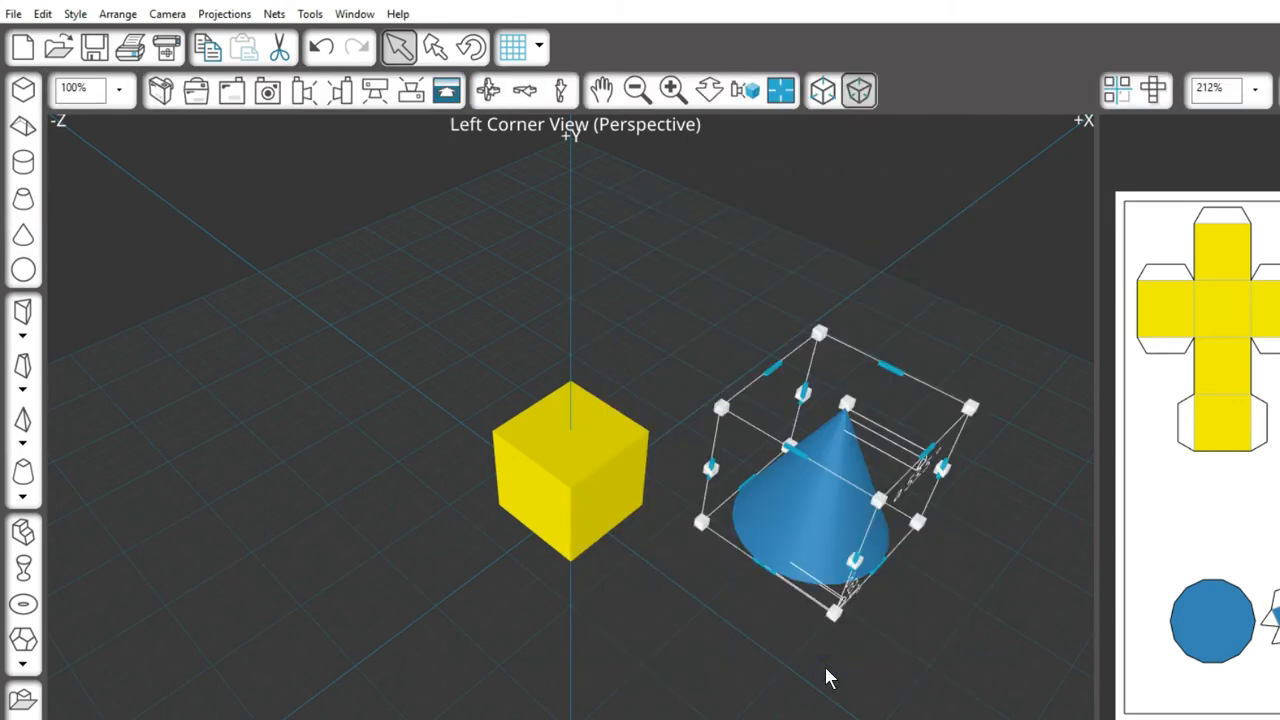
Step: Deselect the cone, then open the preferences and confirm them with OK
{"action": "left_click", "coordinate": [192, 302]}
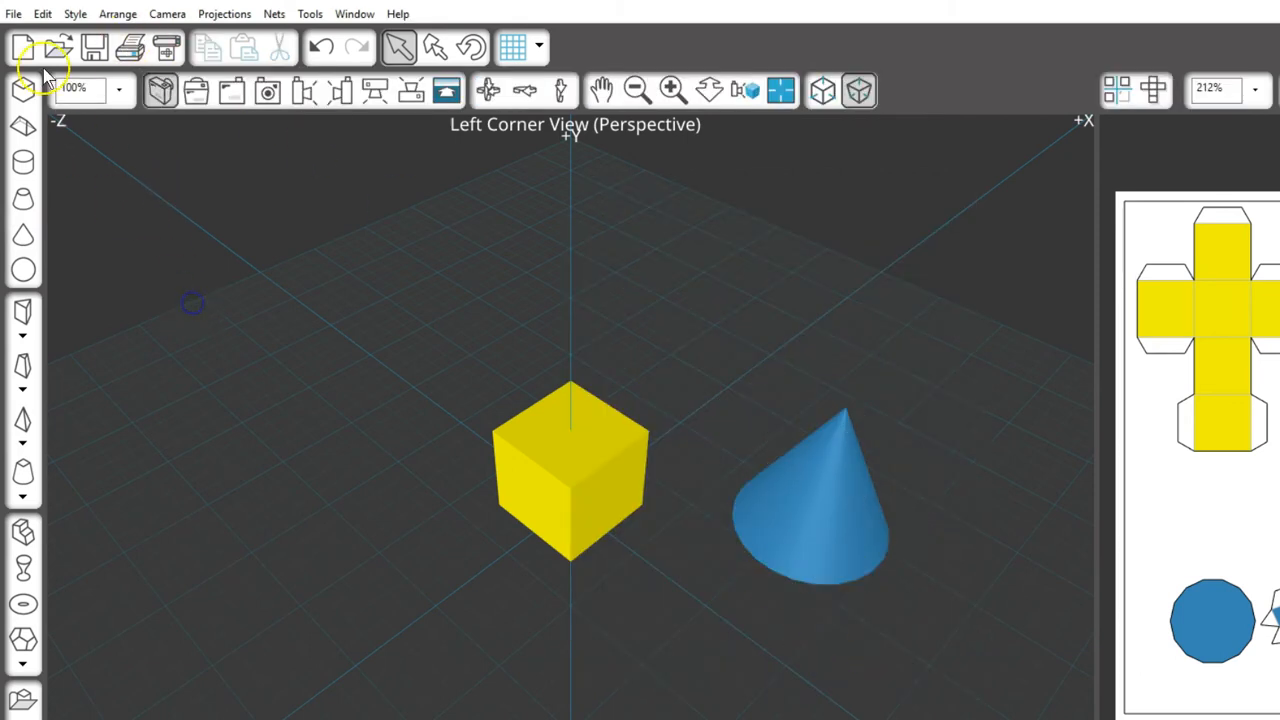
{"action": "left_click", "coordinate": [13, 14]}
{"action": "left_click", "coordinate": [86, 216]}
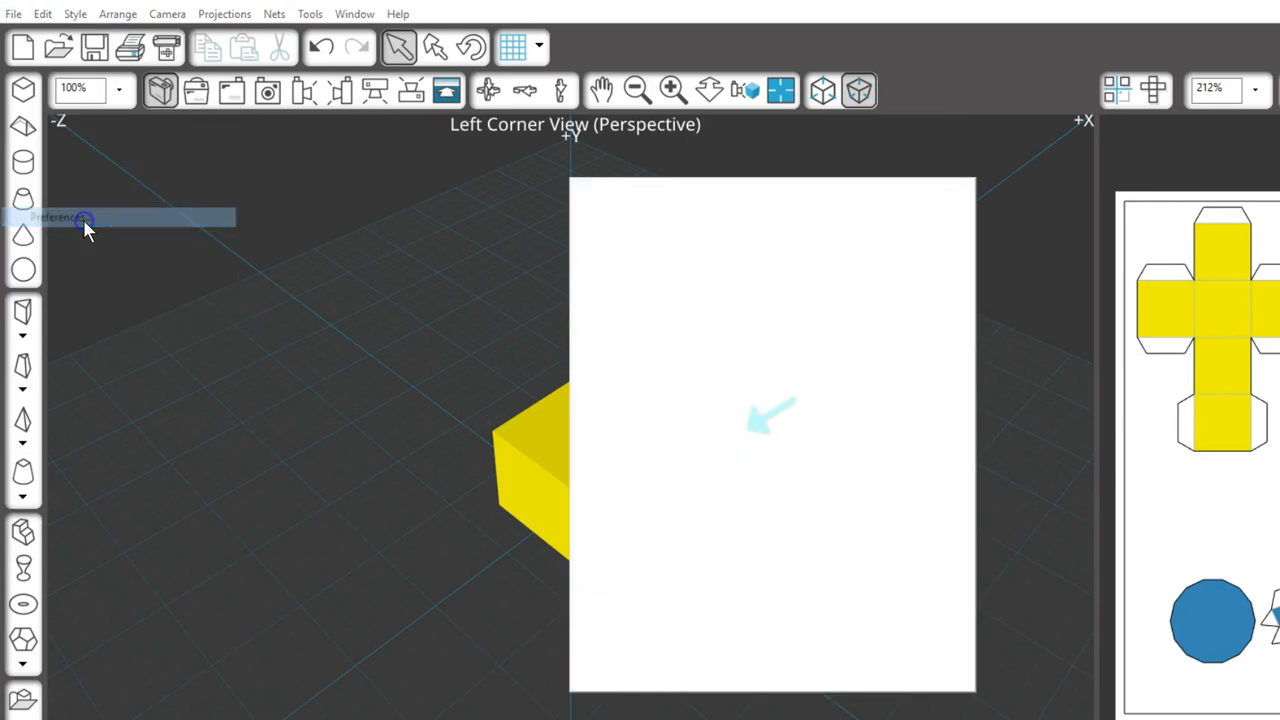
{"action": "left_click", "coordinate": [833, 670]}
Step: Stretch the yellow cube into a longer box using its scale and edge handles
{"action": "left_click", "coordinate": [583, 466]}
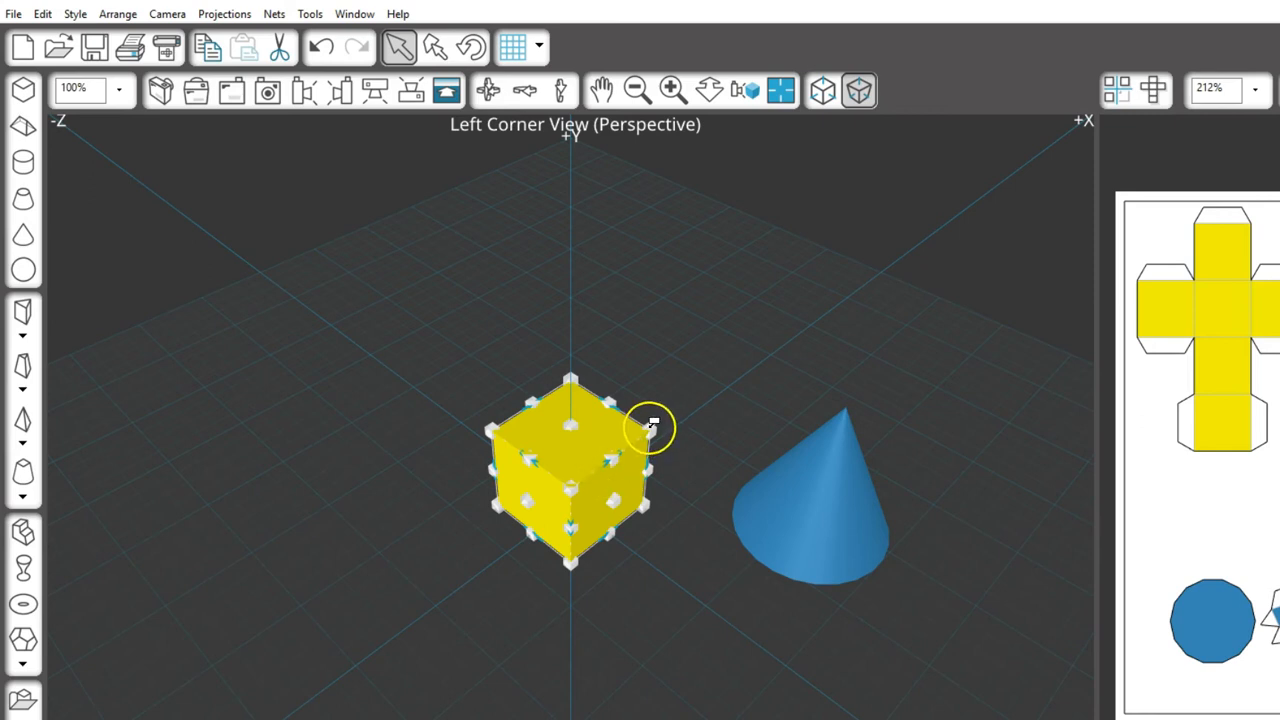
{"action": "left_click_drag", "start_coordinate": [650, 426], "coordinate": [665, 402]}
{"action": "mouse_move", "coordinate": [579, 415]}
{"action": "left_mouse_down"}
{"action": "mouse_move", "coordinate": [571, 329]}
{"action": "mouse_move", "coordinate": [585, 418]}
{"action": "left_mouse_up"}
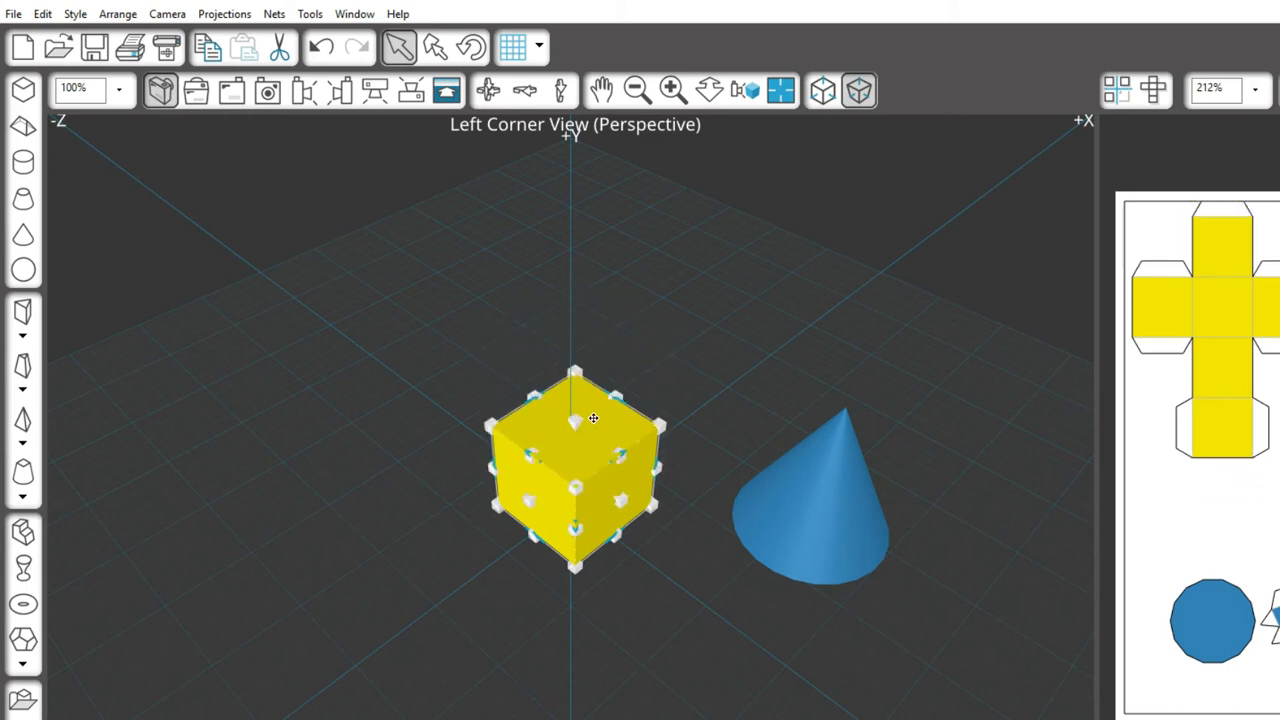
{"action": "left_click_drag", "start_coordinate": [628, 383], "coordinate": [588, 467]}
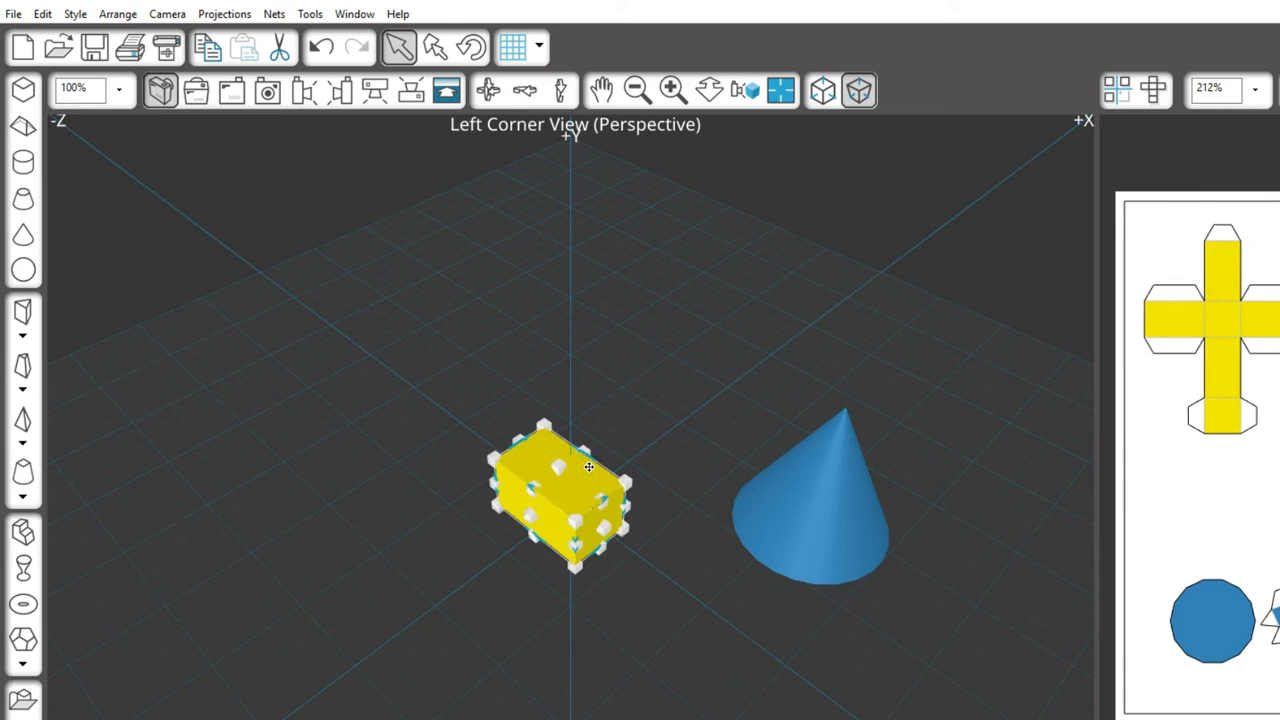
{"action": "mouse_move", "coordinate": [593, 457]}
{"action": "left_mouse_down"}
{"action": "mouse_move", "coordinate": [614, 475]}
{"action": "mouse_move", "coordinate": [590, 447]}
{"action": "left_mouse_up"}
Step: Untick Show Secondary Handles in the preferences
{"action": "left_click", "coordinate": [14, 14]}
{"action": "left_click", "coordinate": [86, 212]}
{"action": "left_click", "coordinate": [607, 430]}
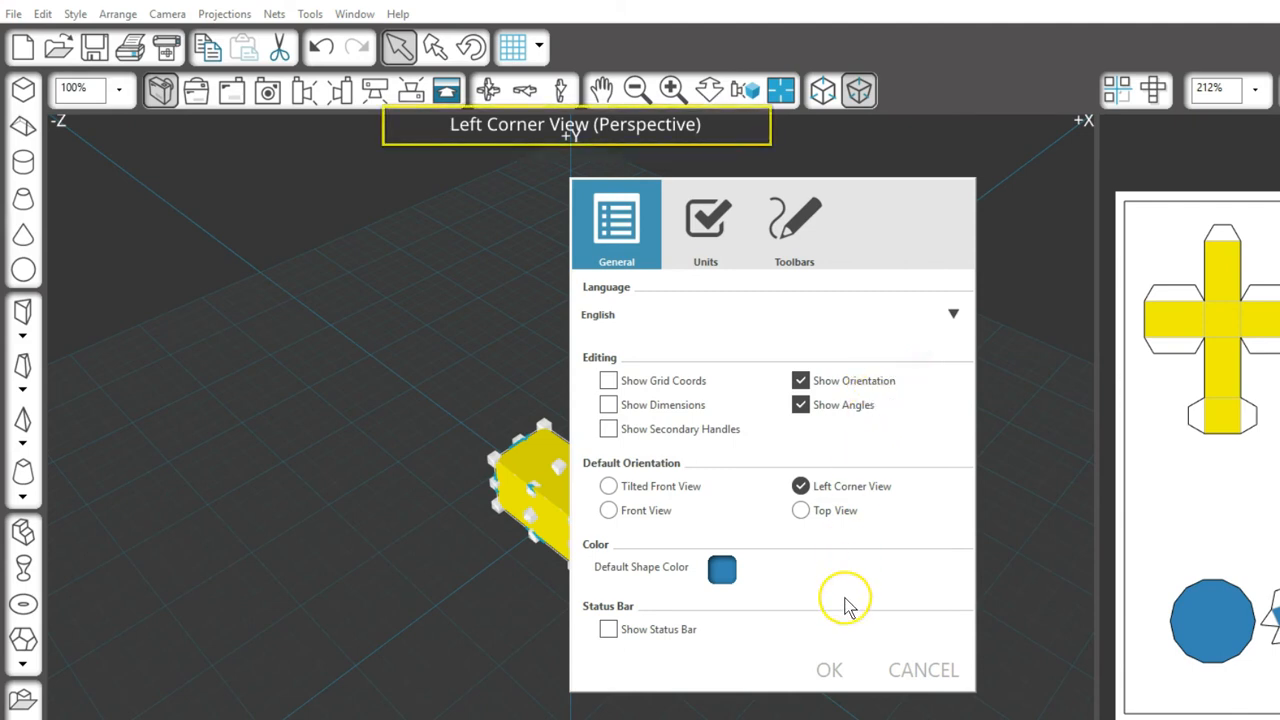
Step: Close the preferences and orbit the view to a low angled perspective
{"action": "left_click", "coordinate": [830, 672]}
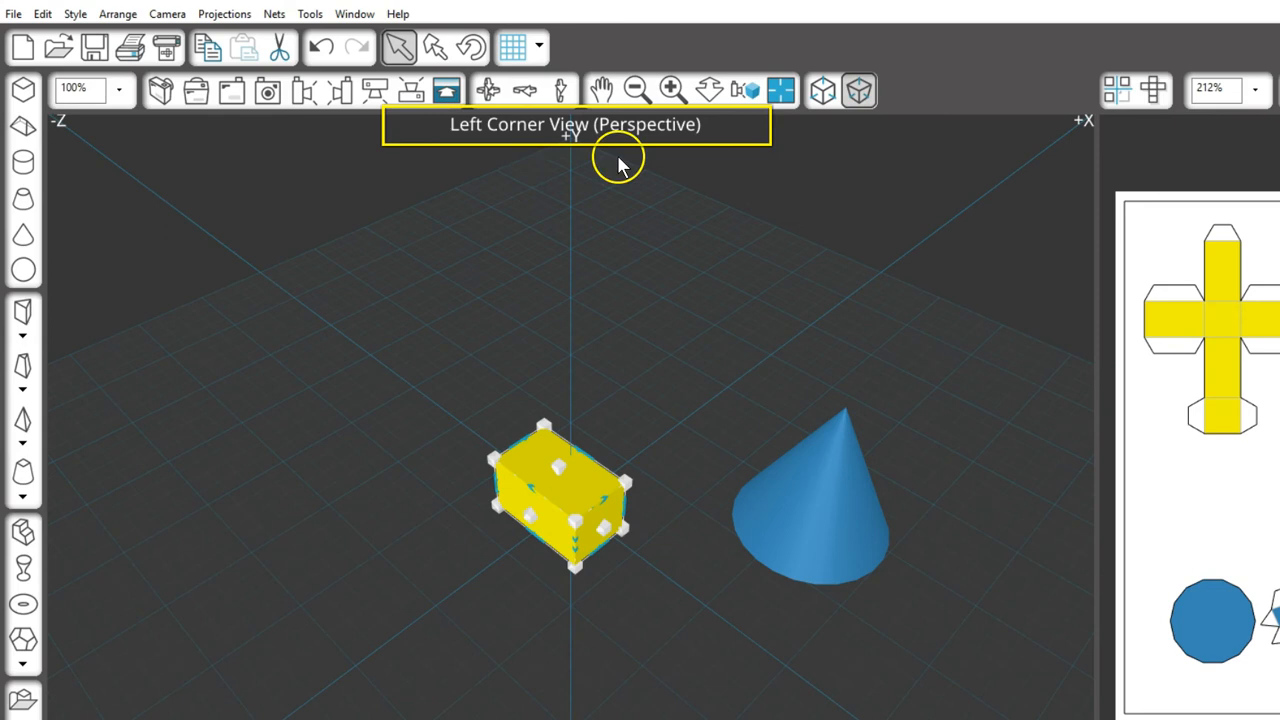
{"action": "left_click", "coordinate": [231, 90]}
{"action": "left_click", "coordinate": [196, 90]}
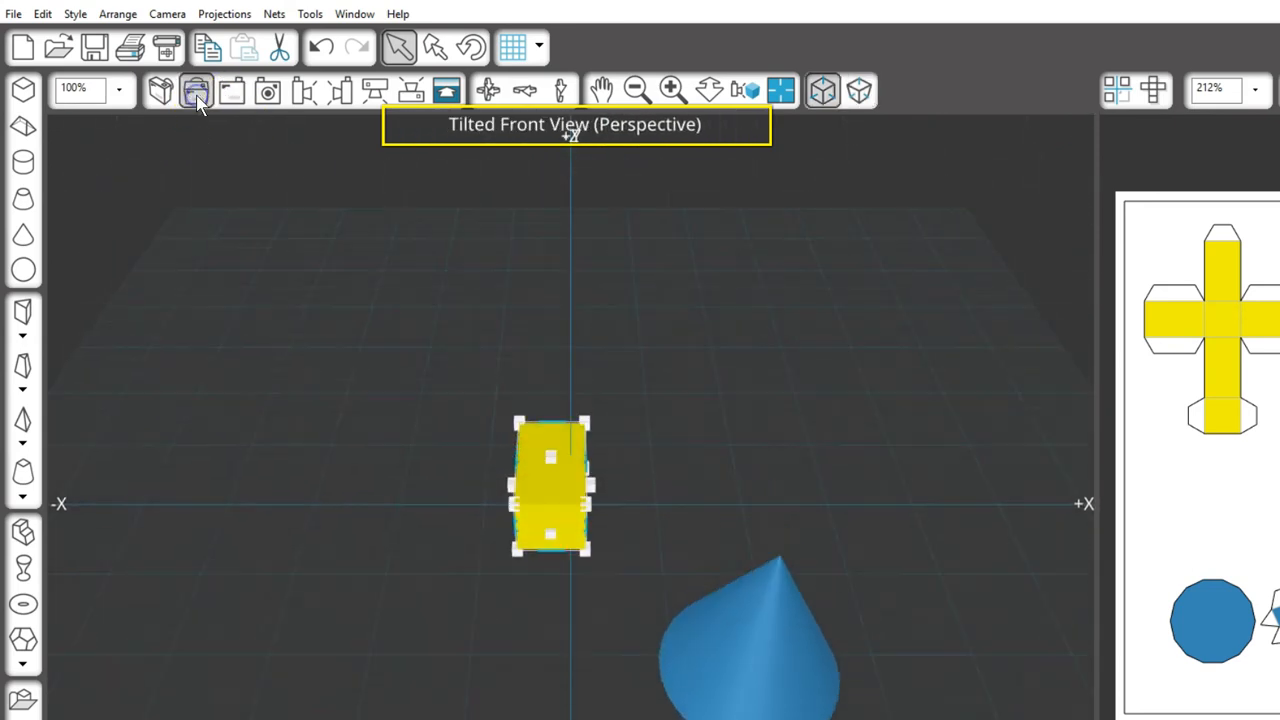
{"action": "left_click", "coordinate": [488, 90]}
{"action": "left_click_drag", "start_coordinate": [472, 210], "coordinate": [529, 170]}
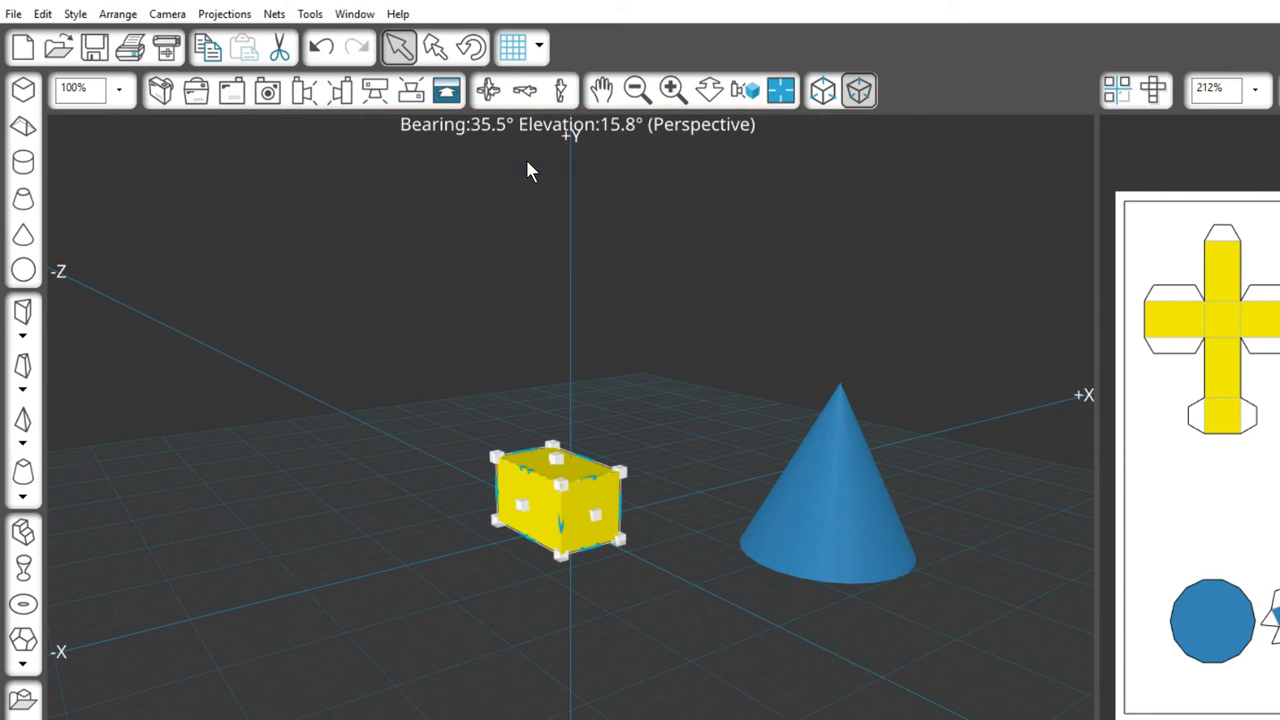
Step: Draw a smaller cone in front of the box, then show the large cone's angles in front view
{"action": "left_click", "coordinate": [27, 239]}
{"action": "left_click_drag", "start_coordinate": [583, 611], "coordinate": [686, 636]}
{"action": "left_click", "coordinate": [657, 511]}
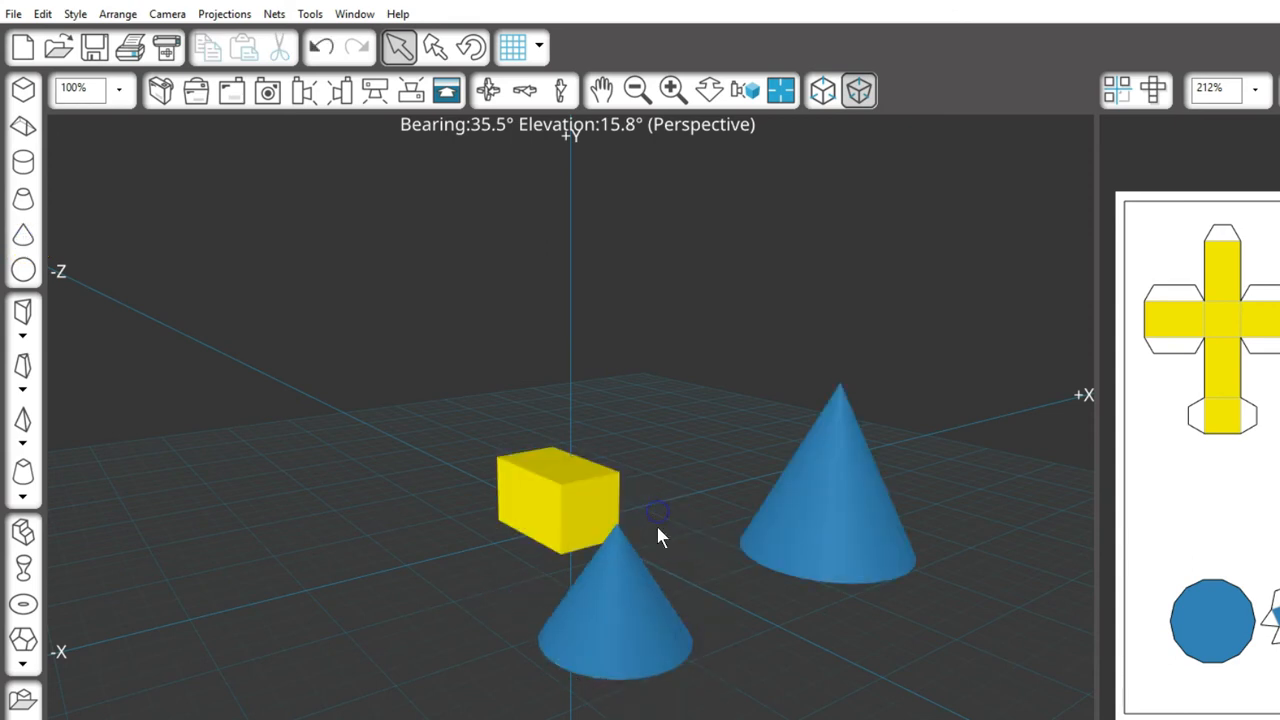
{"action": "left_click", "coordinate": [231, 90]}
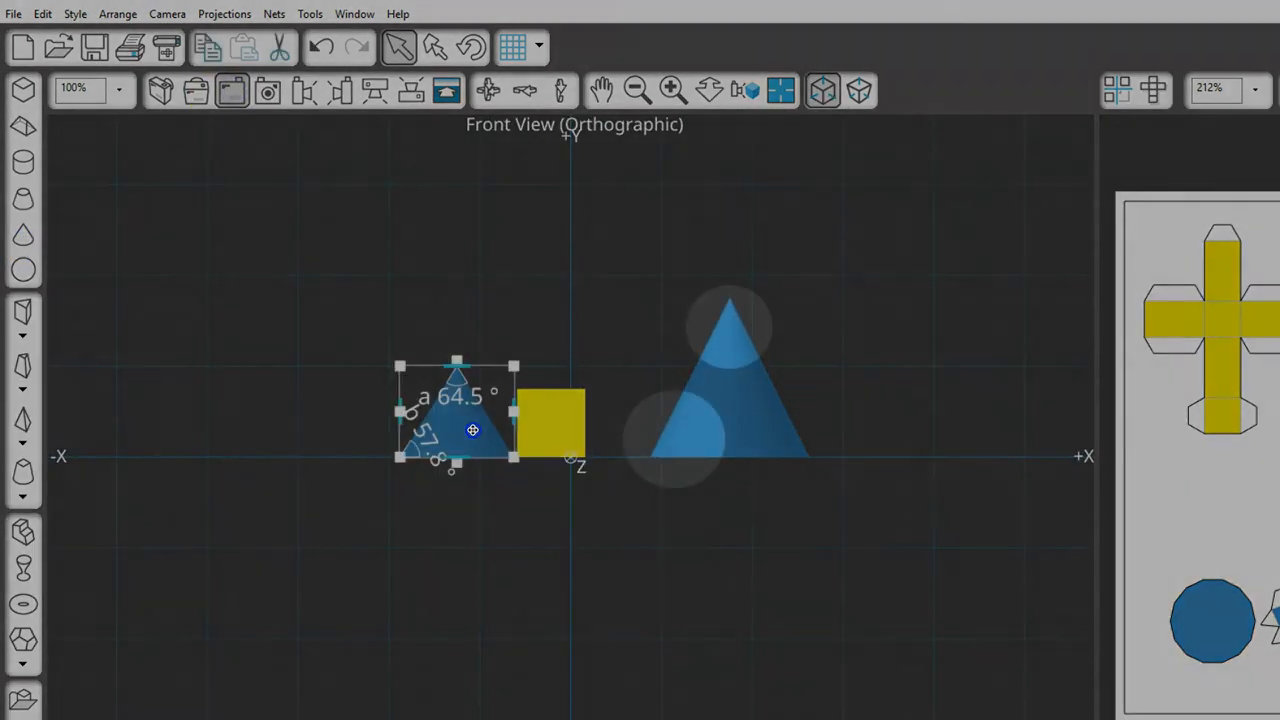
{"action": "left_click", "coordinate": [735, 398]}
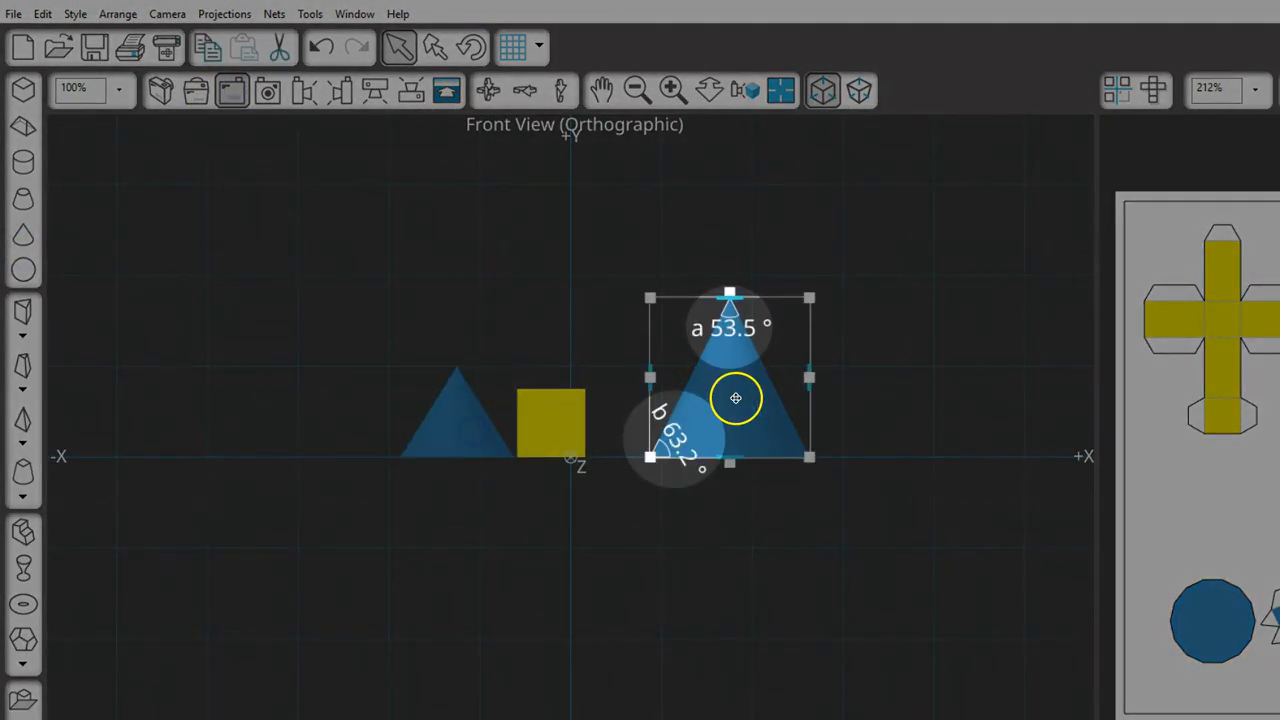
Step: Turn on Show Status Bar in the preferences
{"action": "left_click", "coordinate": [14, 14]}
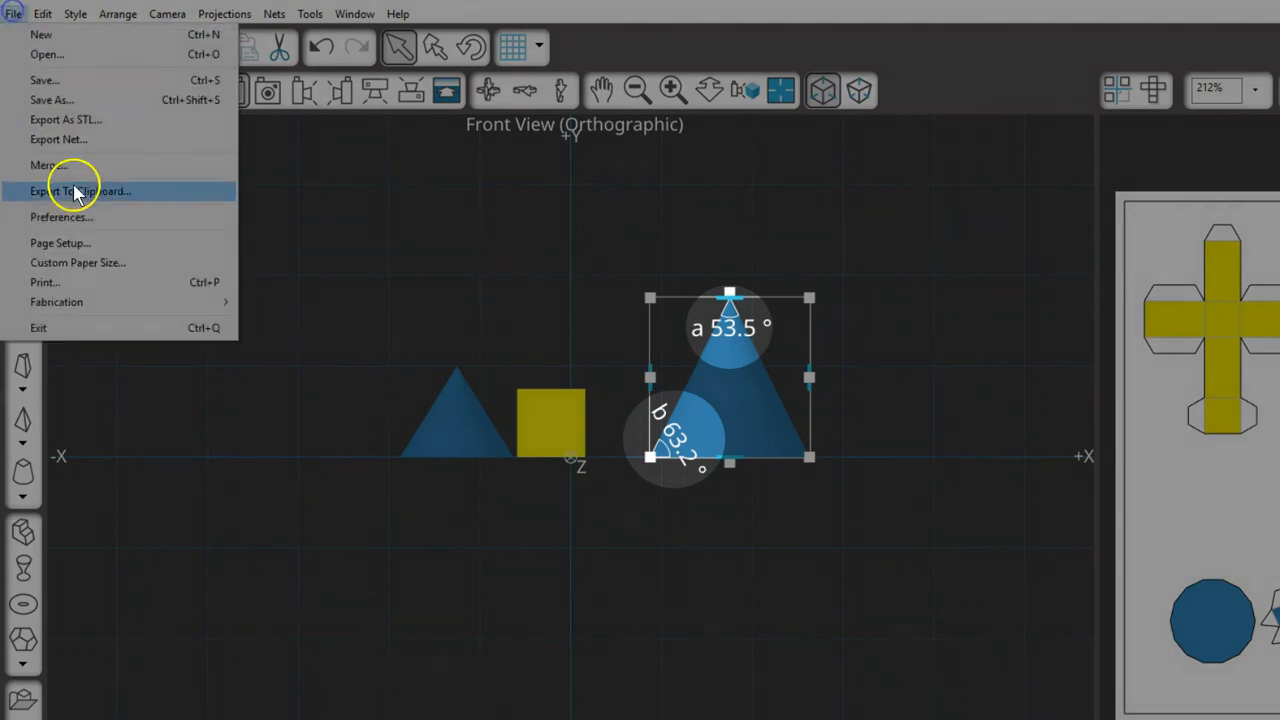
{"action": "left_click", "coordinate": [77, 219]}
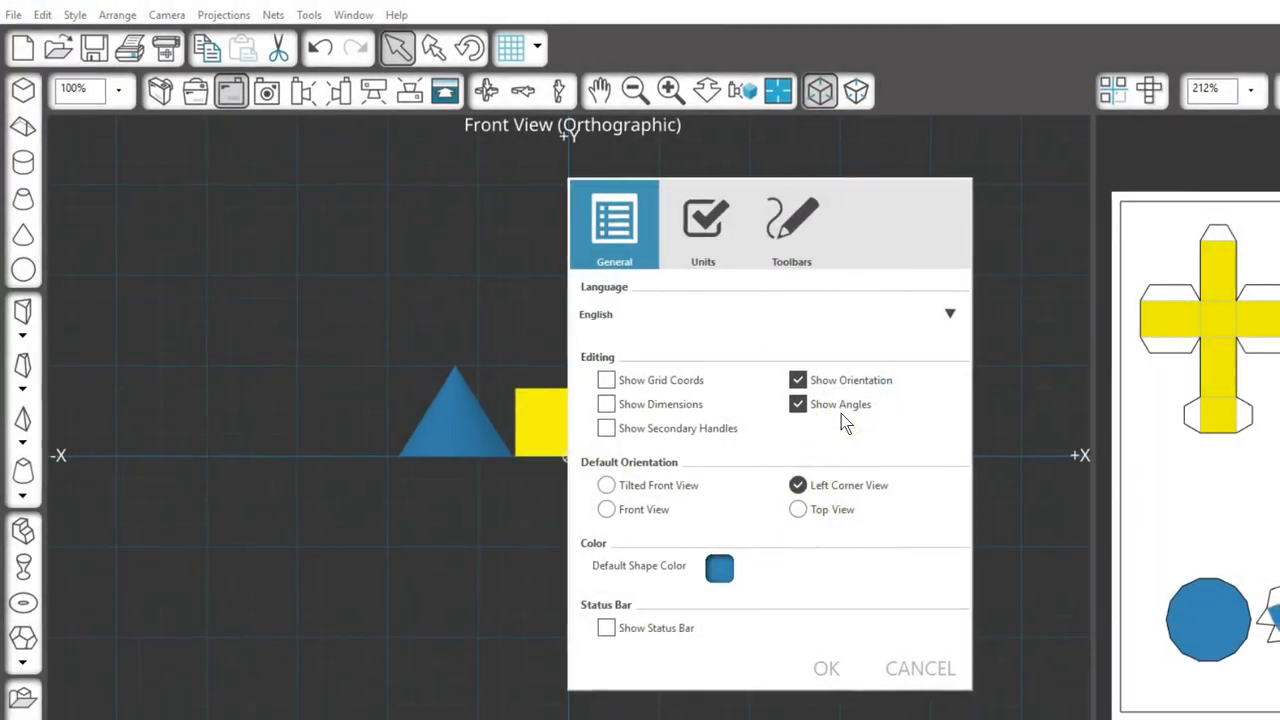
{"action": "left_click", "coordinate": [612, 634]}
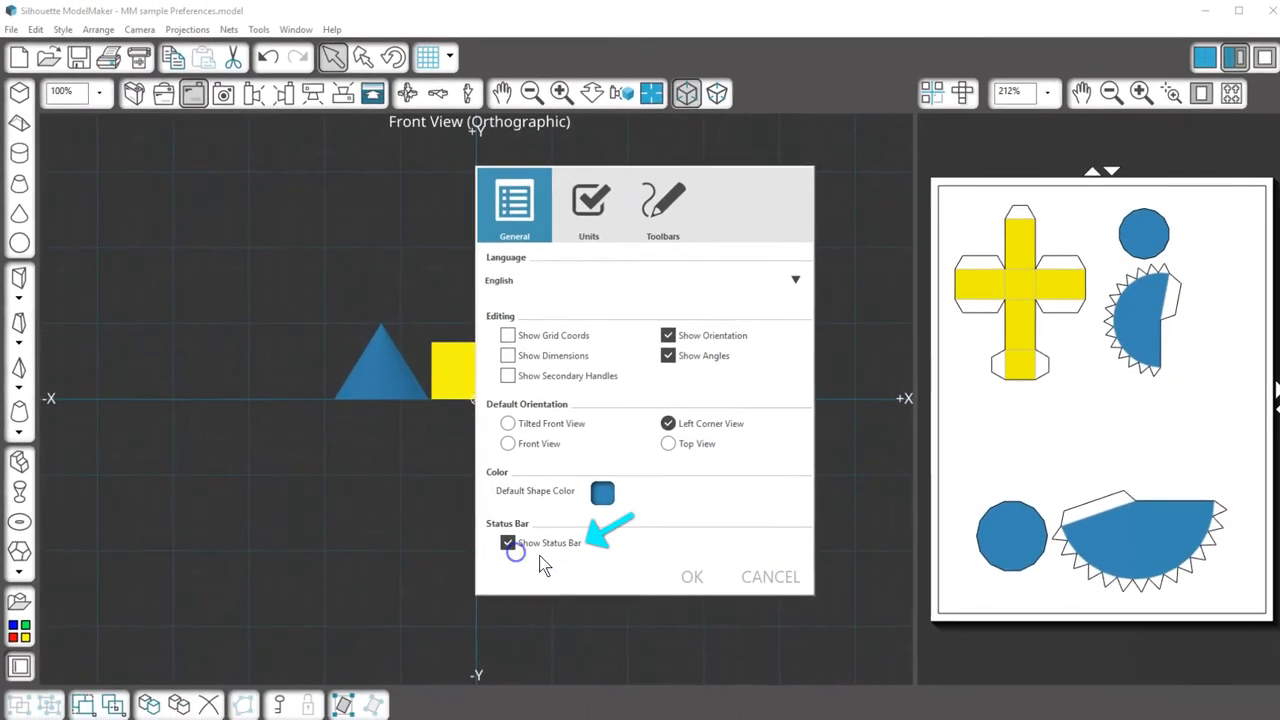
{"action": "left_click", "coordinate": [686, 575]}
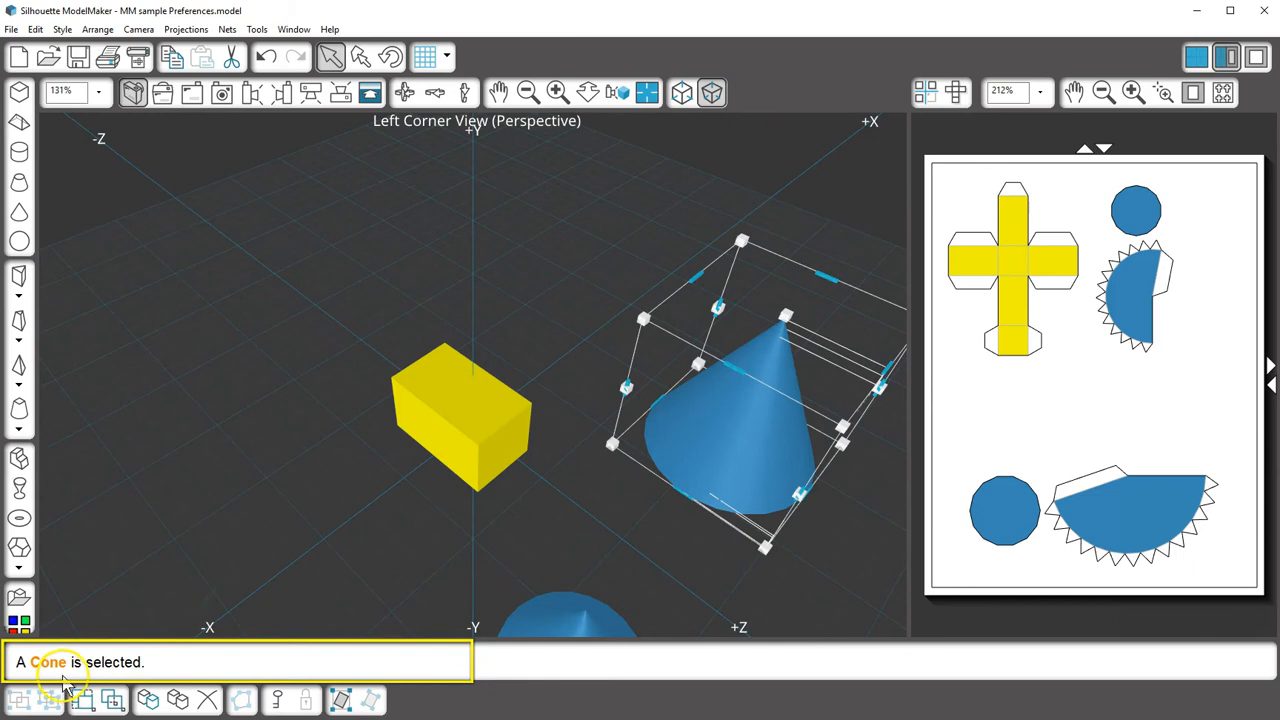
Step: Shrink the cone, move it near the box, rotate it 71.5°, and reopen the preferences
{"action": "left_click_drag", "start_coordinate": [643, 318], "coordinate": [722, 378]}
{"action": "left_click_drag", "start_coordinate": [777, 429], "coordinate": [606, 421]}
{"action": "left_click", "coordinate": [390, 56]}
{"action": "left_click_drag", "start_coordinate": [717, 364], "coordinate": [687, 410]}
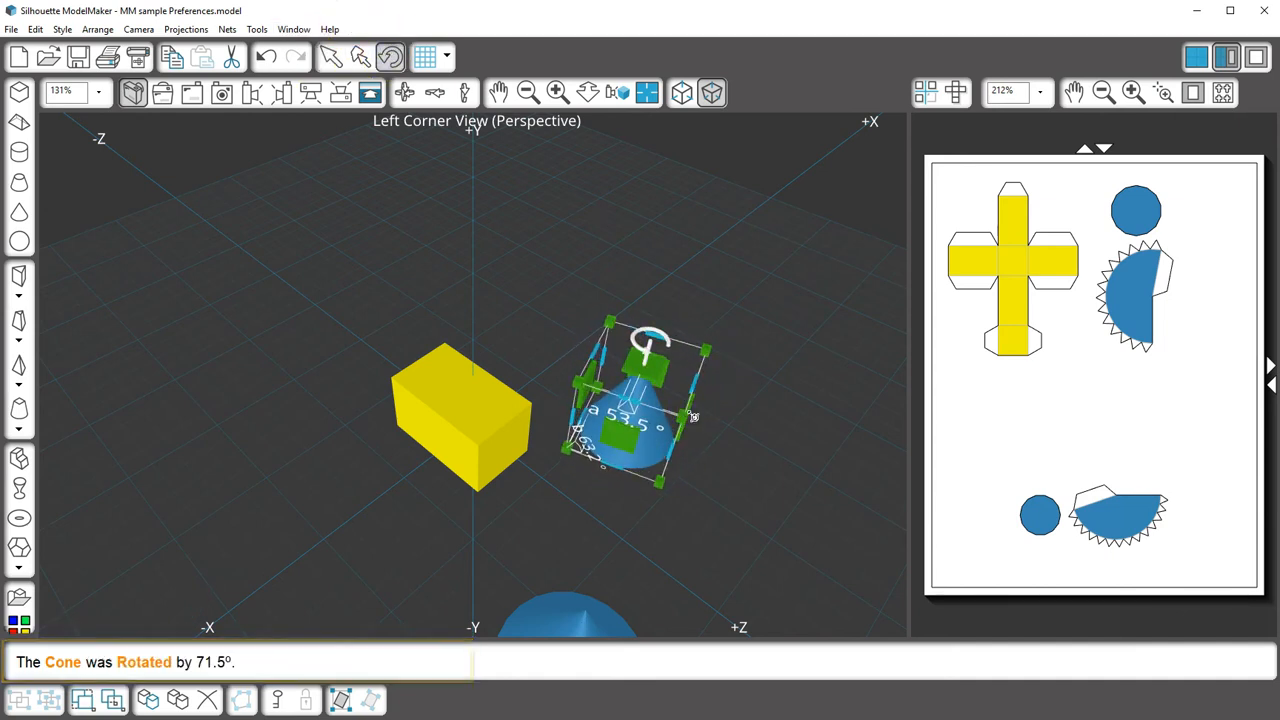
{"action": "left_click", "coordinate": [11, 30]}
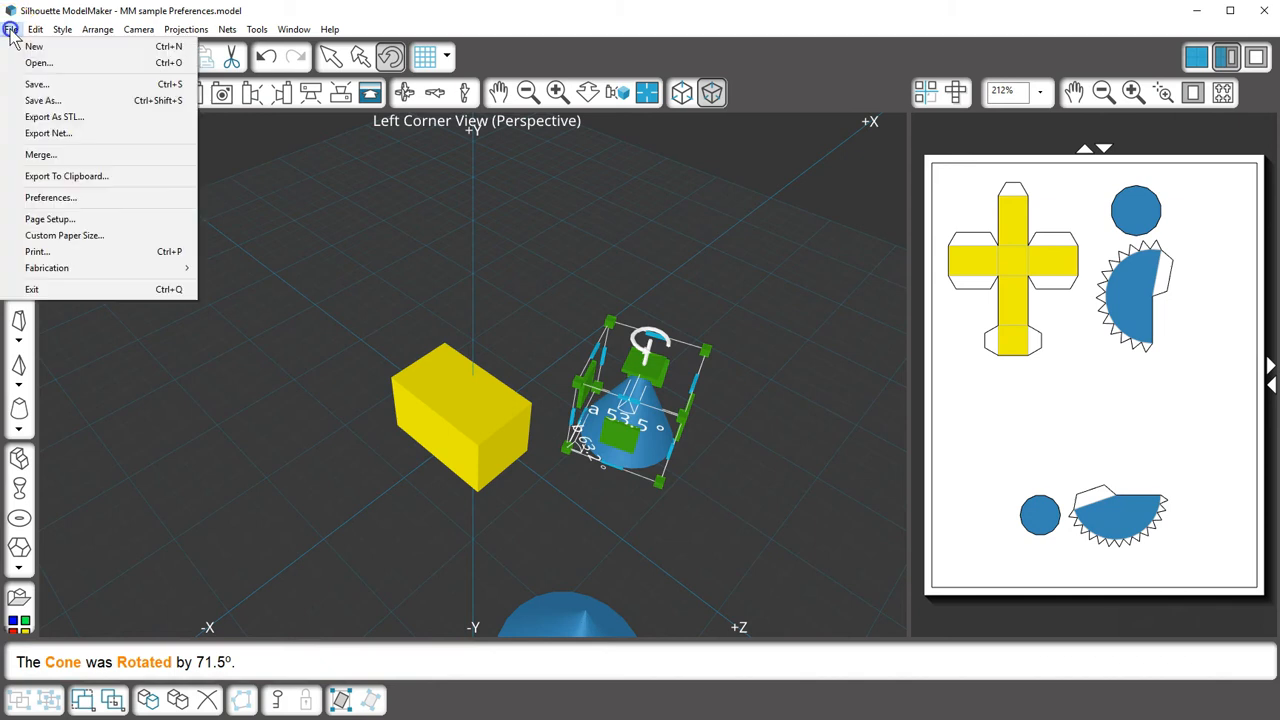
{"action": "left_click", "coordinate": [43, 195]}
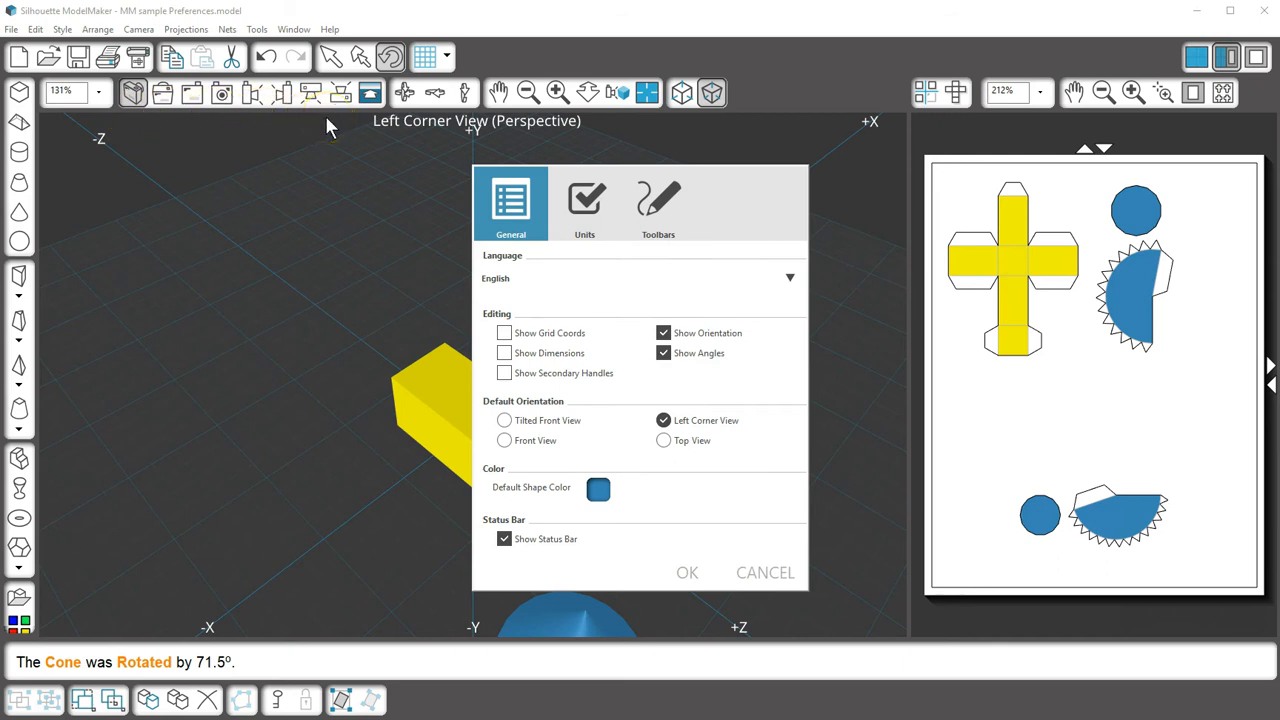
Step: Try a green custom default shape colour, then close the preferences without saving
{"action": "left_click", "coordinate": [689, 570]}
{"action": "left_click", "coordinate": [598, 492]}
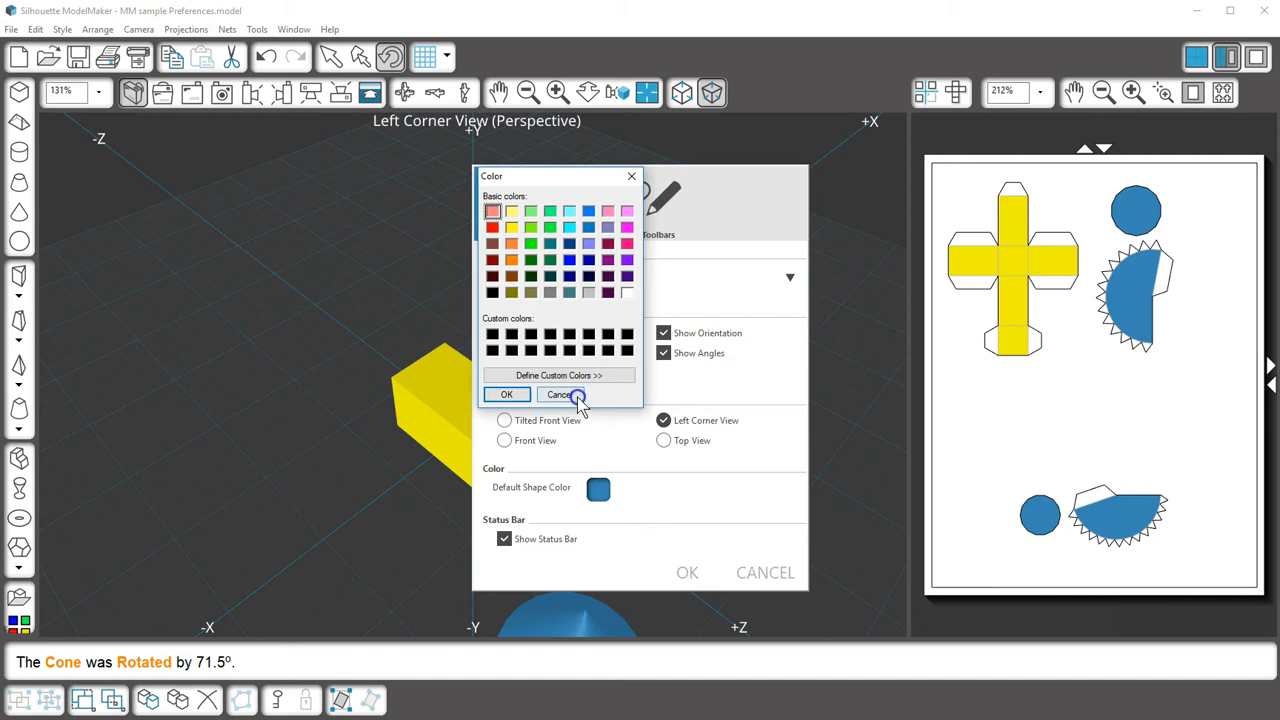
{"action": "left_click", "coordinate": [580, 375]}
{"action": "left_click_drag", "start_coordinate": [706, 288], "coordinate": [690, 264]}
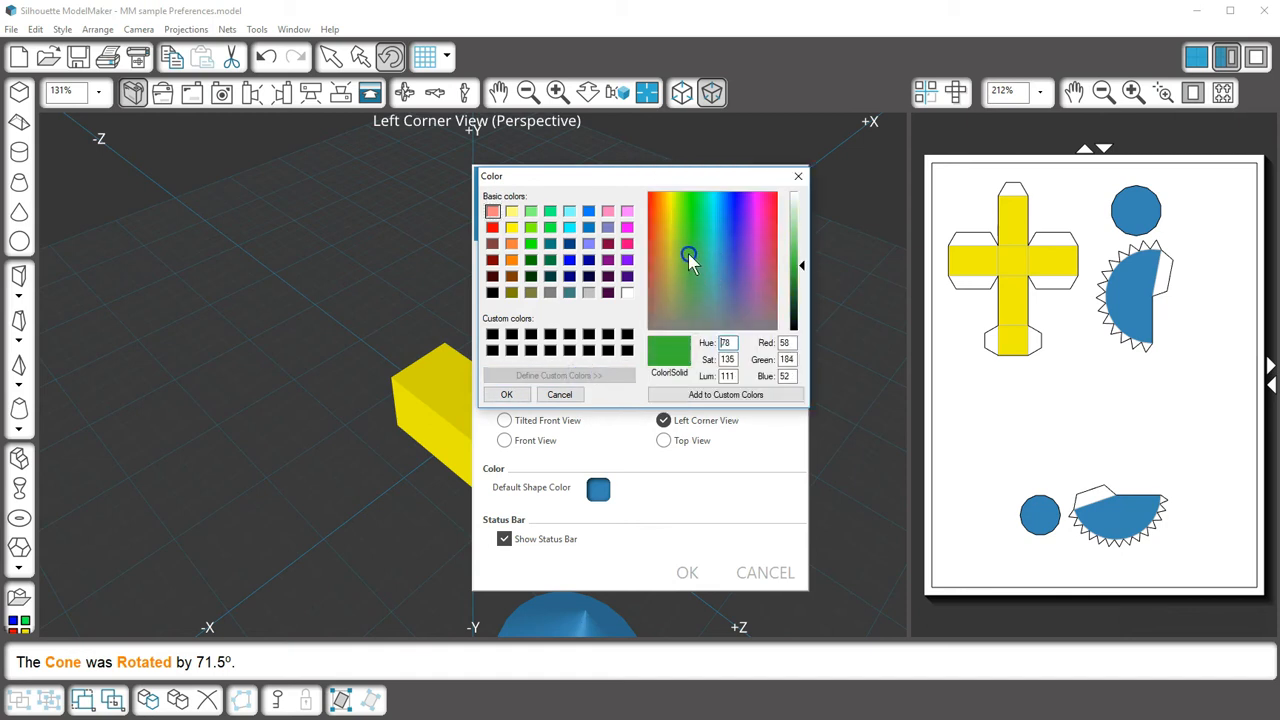
{"action": "left_click", "coordinate": [561, 394]}
{"action": "left_click", "coordinate": [775, 578]}
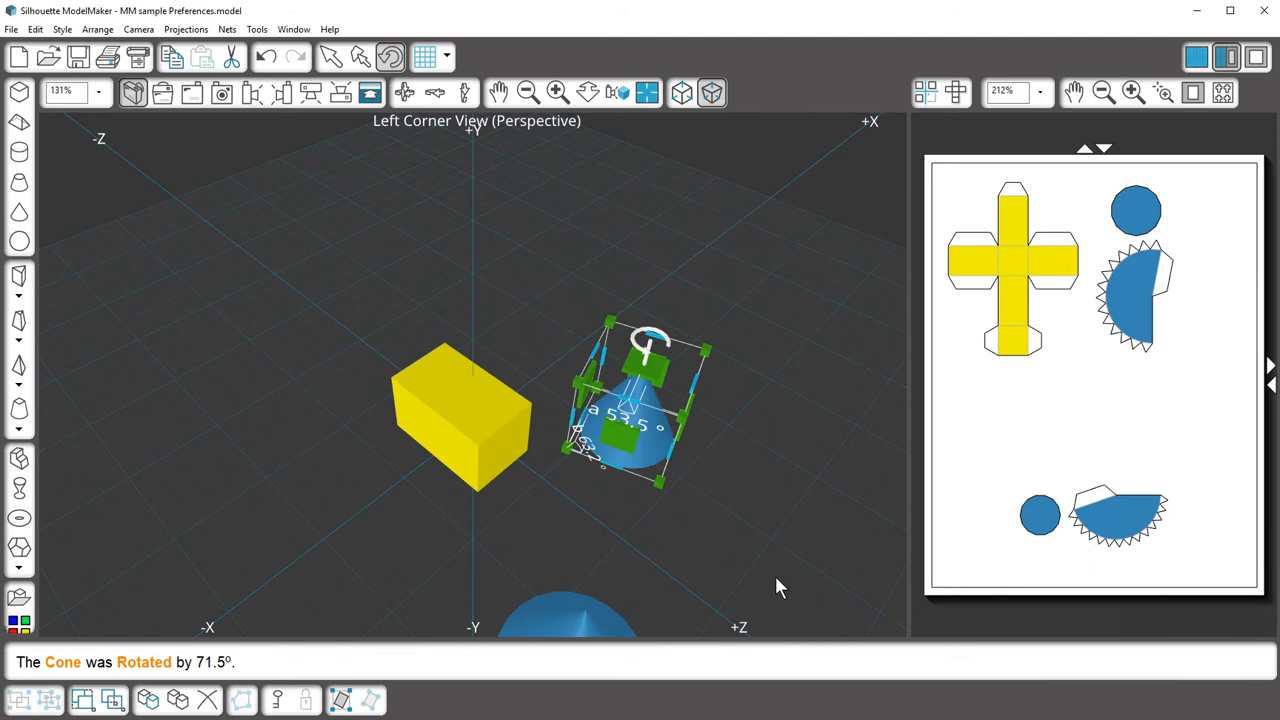
Step: Colour the small cone green from the colour palette
{"action": "left_click", "coordinate": [637, 550]}
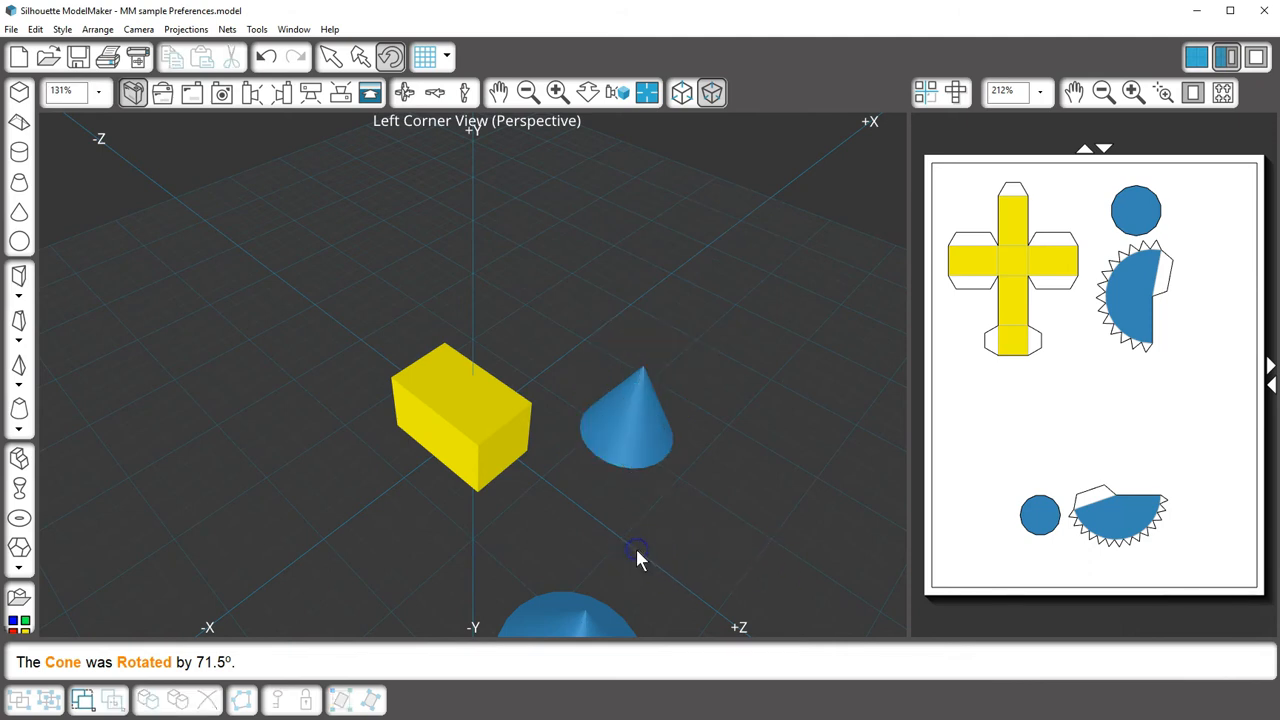
{"action": "left_click", "coordinate": [18, 622]}
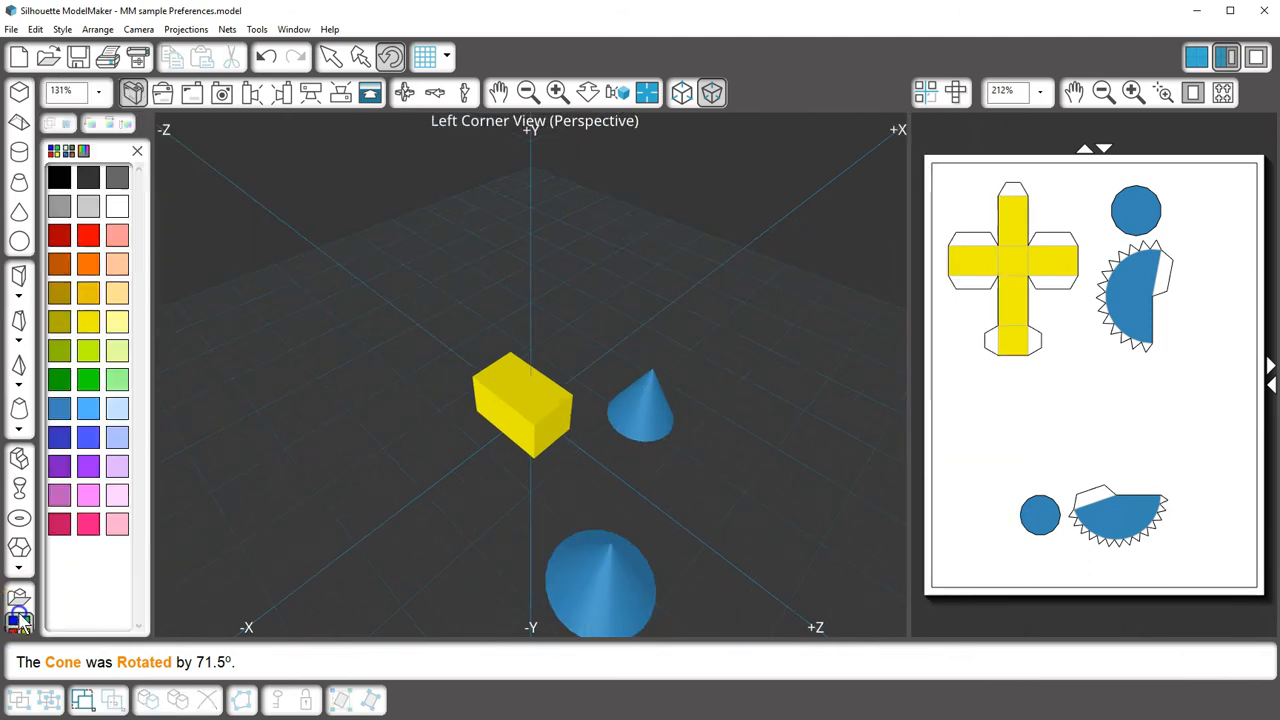
{"action": "left_click", "coordinate": [627, 395]}
{"action": "left_click", "coordinate": [90, 385]}
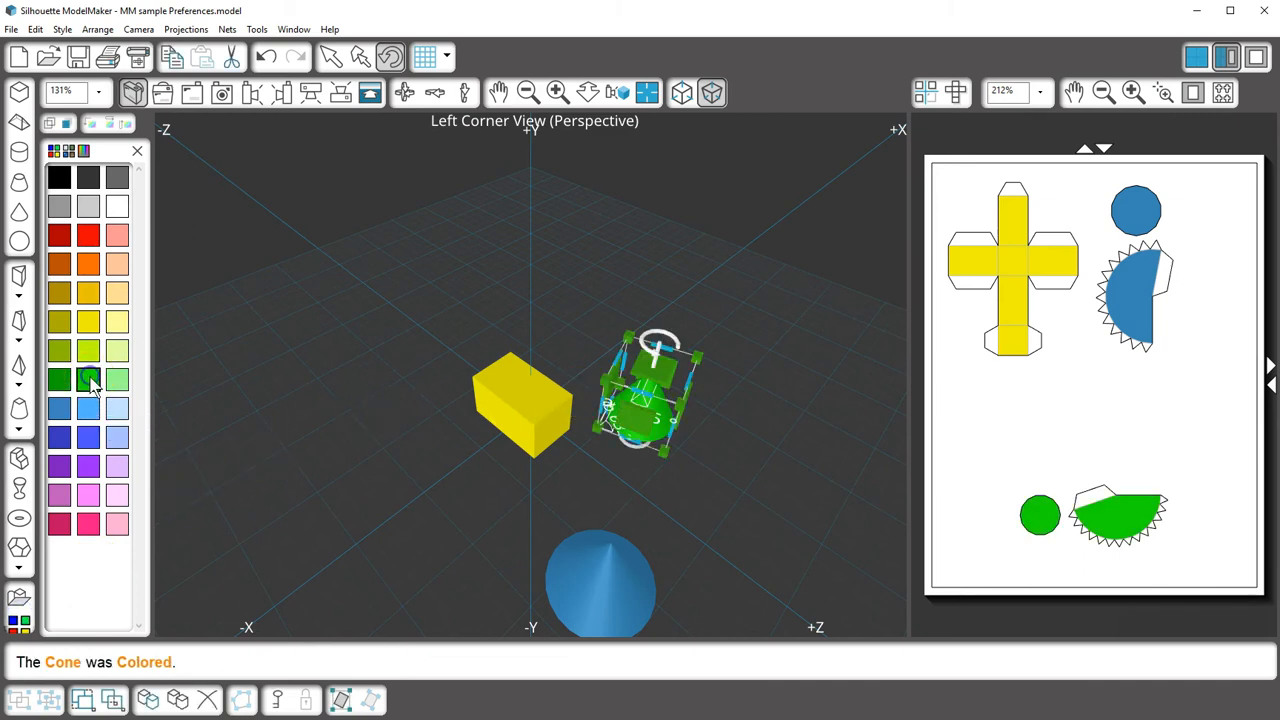
{"action": "left_click", "coordinate": [343, 428]}
Step: Draw a green cylinder left of the box and close the colour palette
{"action": "left_click", "coordinate": [19, 153]}
{"action": "left_click_drag", "start_coordinate": [263, 363], "coordinate": [314, 354]}
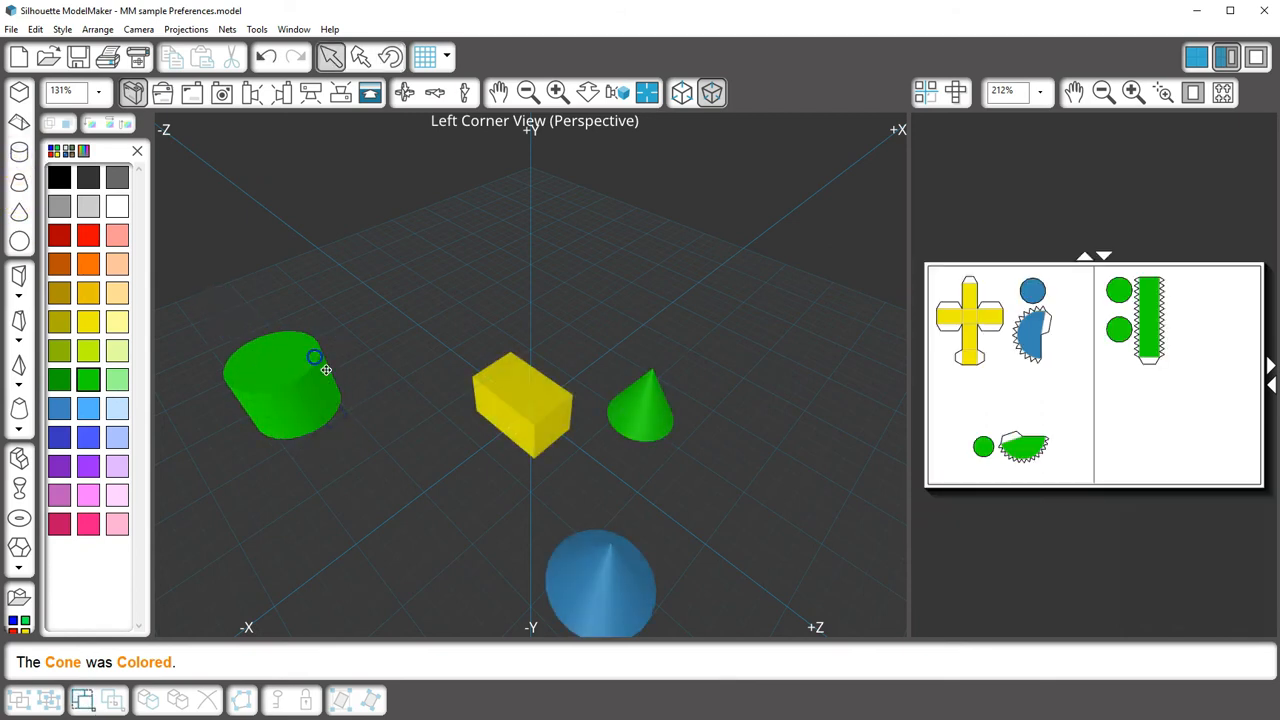
{"action": "left_click", "coordinate": [137, 151]}
{"action": "left_click", "coordinate": [11, 29]}
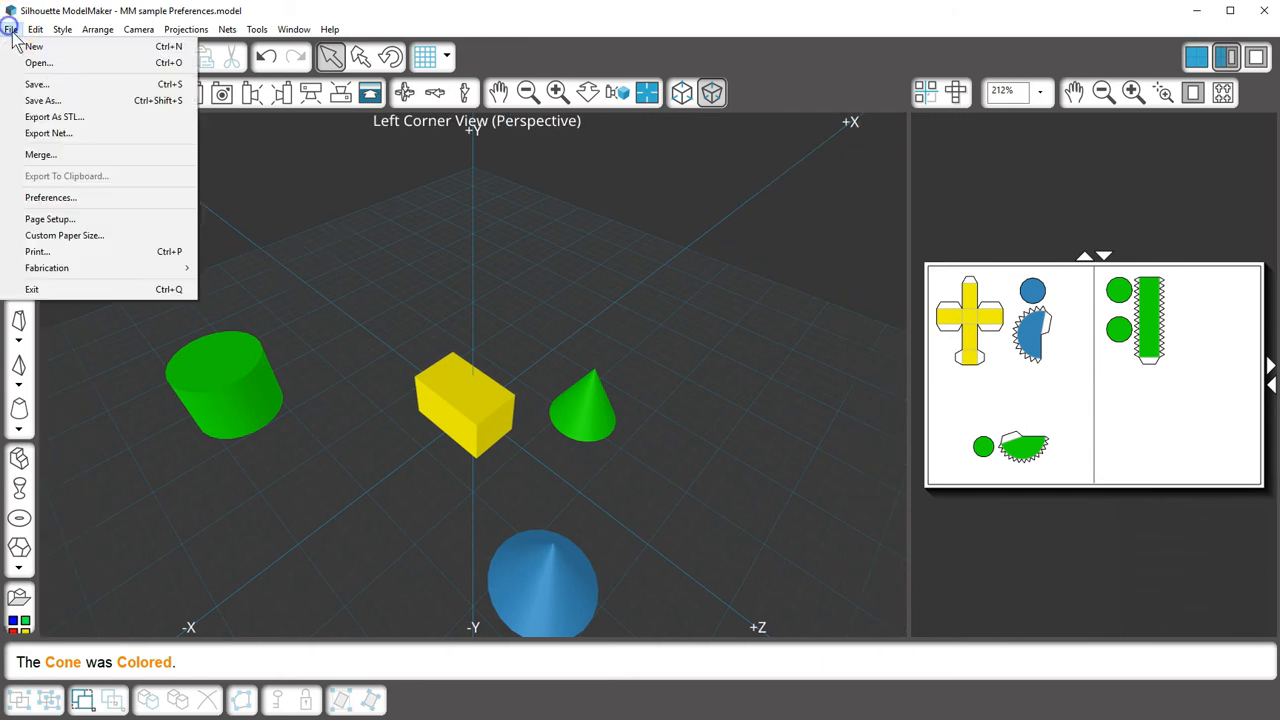
Step: In the Units preferences, choose Feet and Inches with fractions displayed on the model
{"action": "left_click", "coordinate": [50, 197]}
{"action": "left_click", "coordinate": [610, 205]}
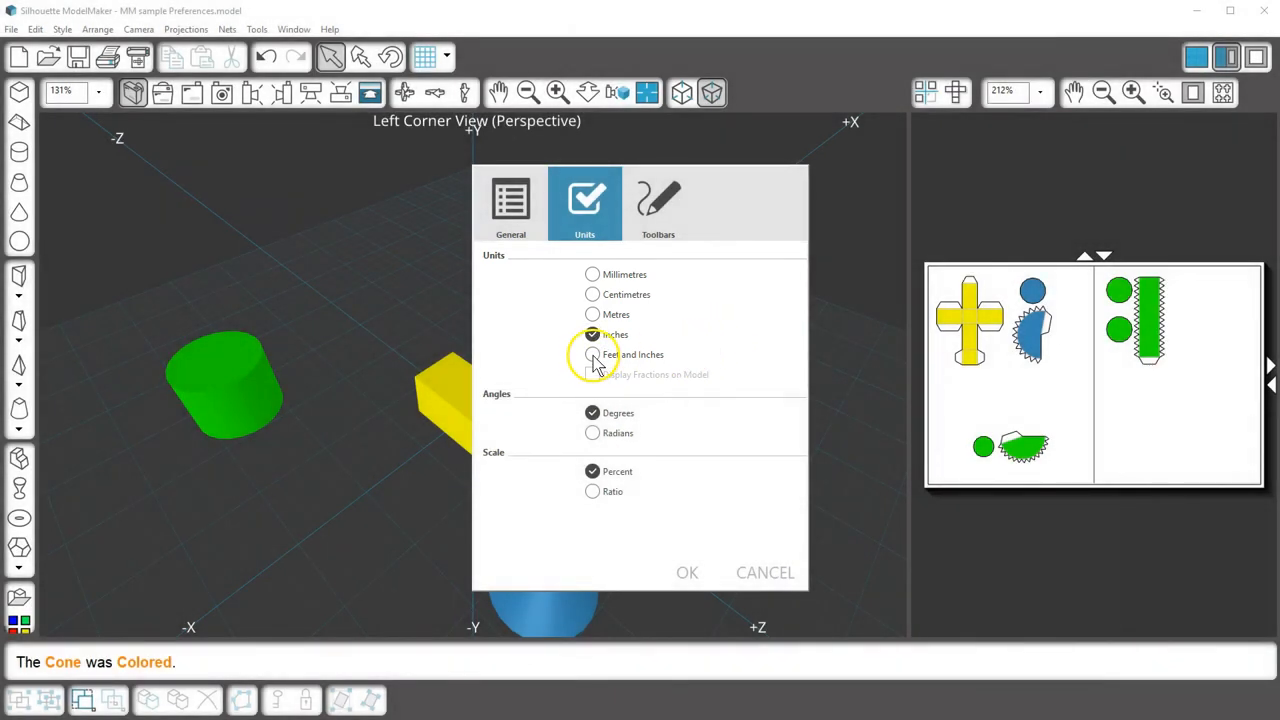
{"action": "left_click", "coordinate": [593, 356]}
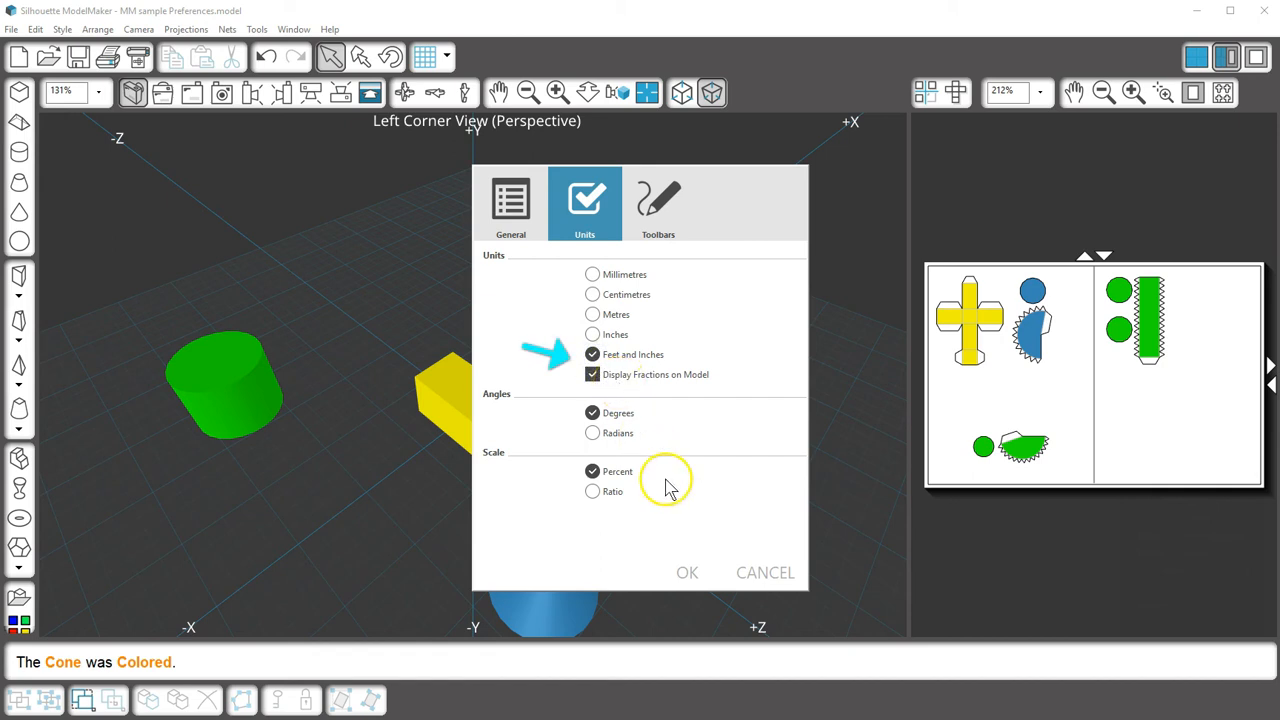
{"action": "left_click", "coordinate": [687, 573]}
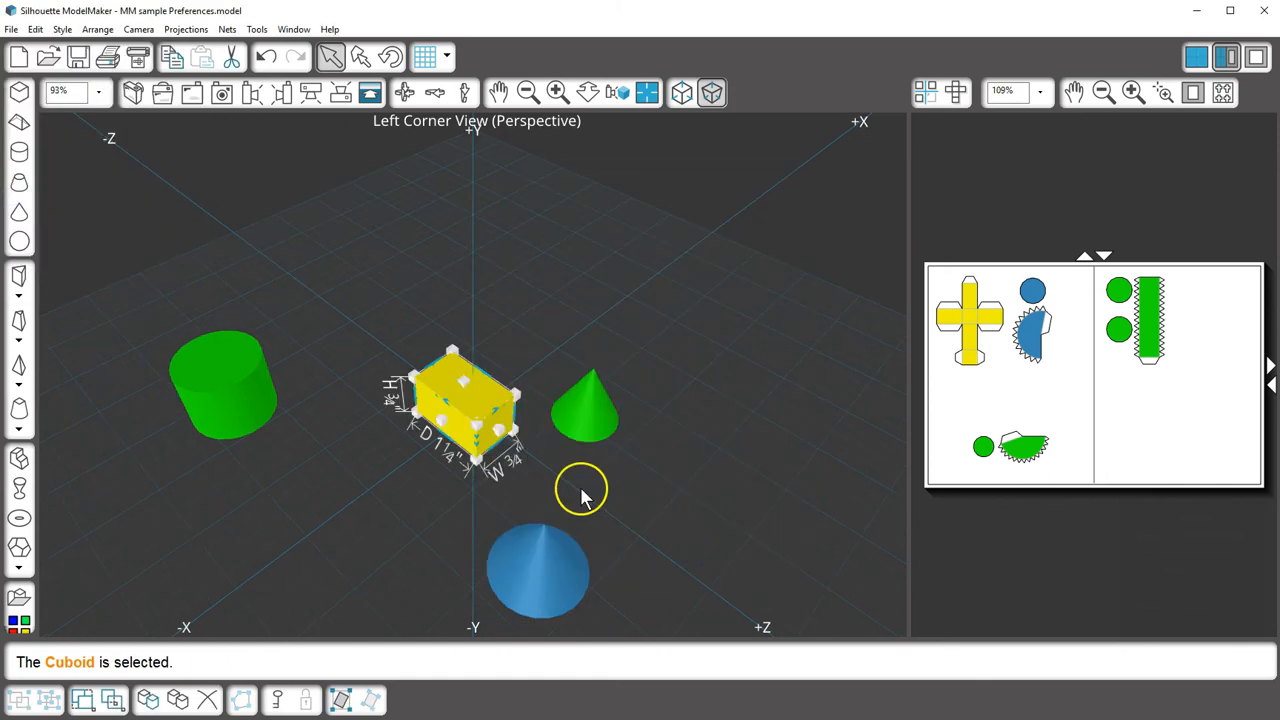
Step: Zoom to the cuboid, then zoom to the green cone and view it from the front
{"action": "left_click", "coordinate": [617, 92]}
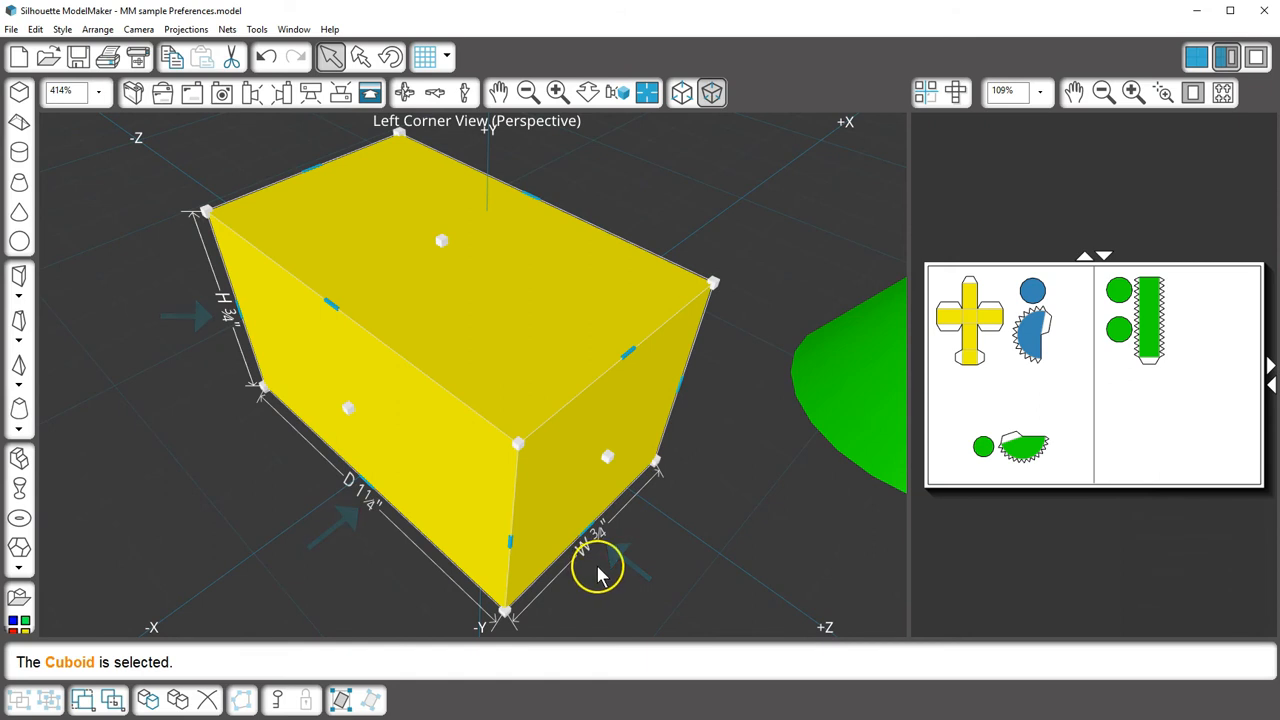
{"action": "left_click", "coordinate": [854, 366]}
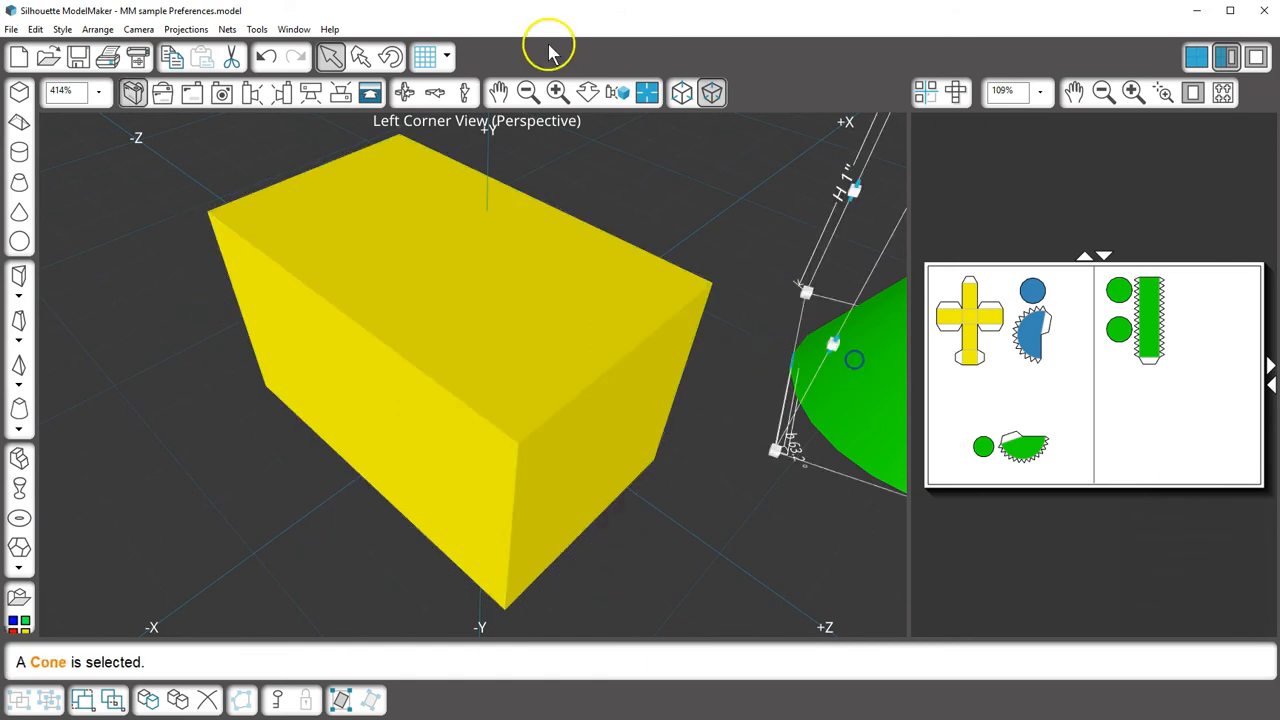
{"action": "left_click", "coordinate": [614, 93]}
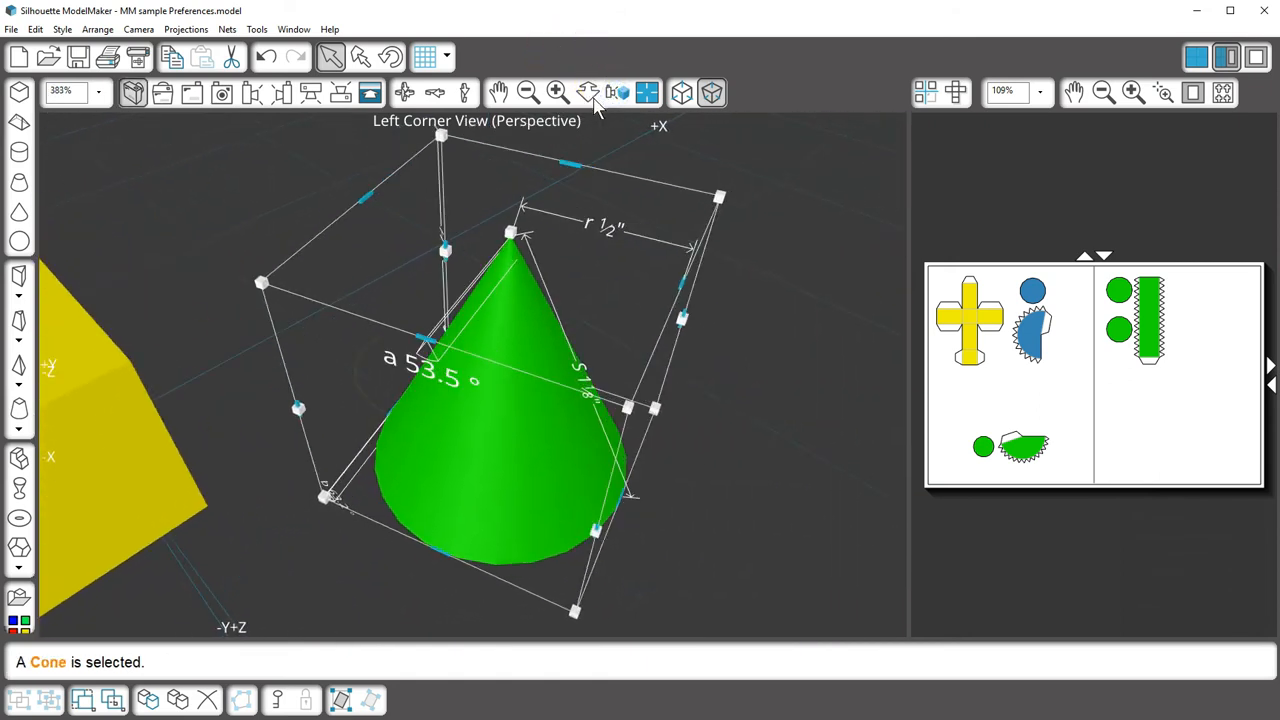
{"action": "left_click", "coordinate": [192, 92]}
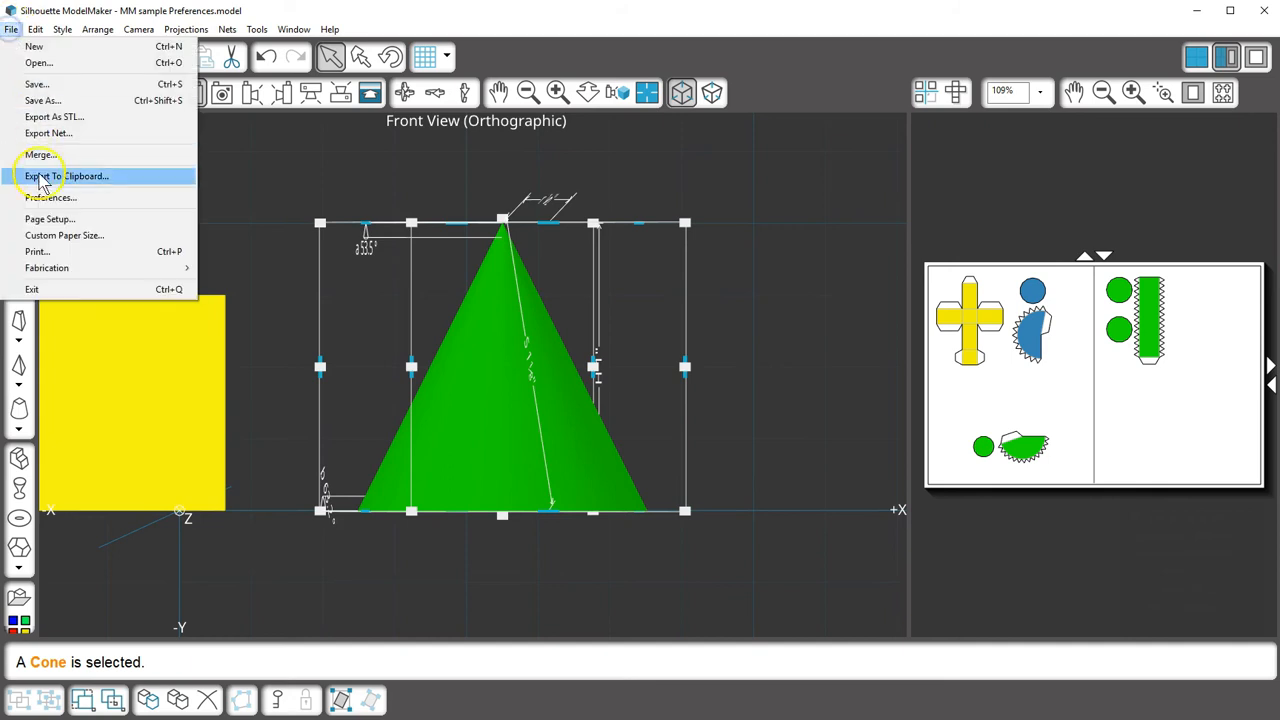
Step: Set angles to Radians, then frame the blue cone from the front
{"action": "left_click", "coordinate": [52, 197]}
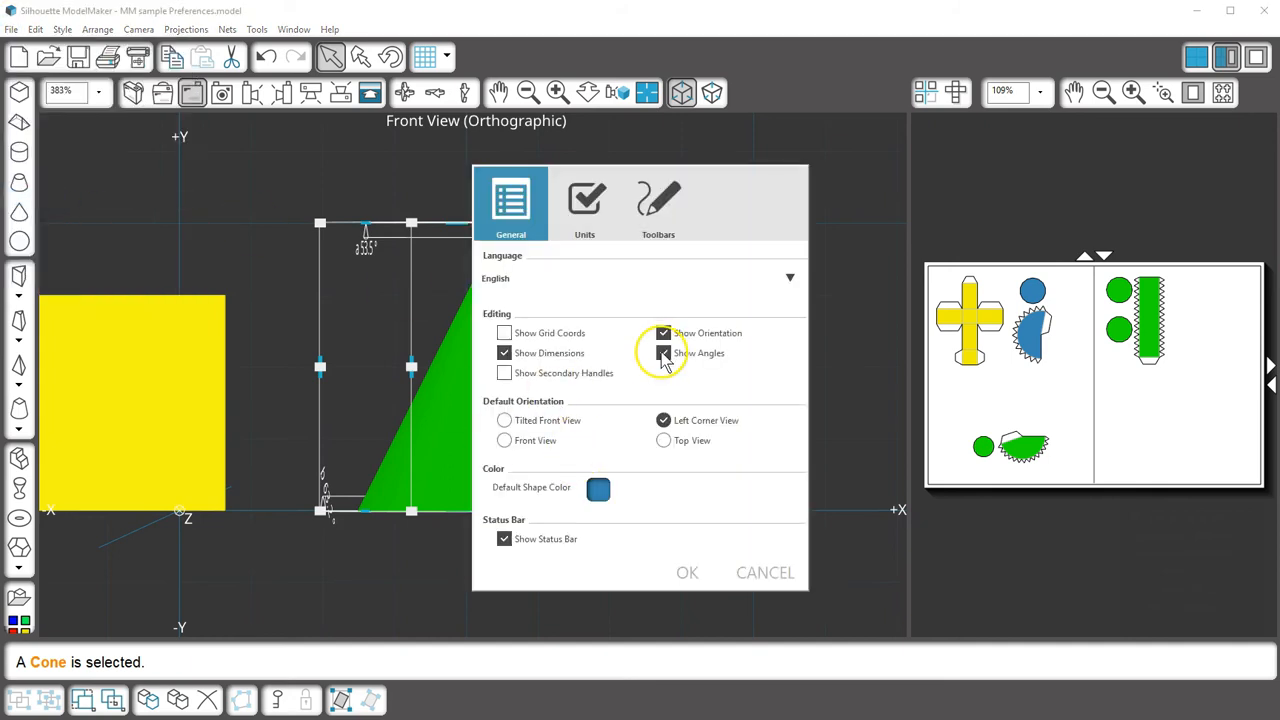
{"action": "left_click", "coordinate": [588, 212]}
{"action": "left_click", "coordinate": [593, 435]}
{"action": "left_click", "coordinate": [687, 572]}
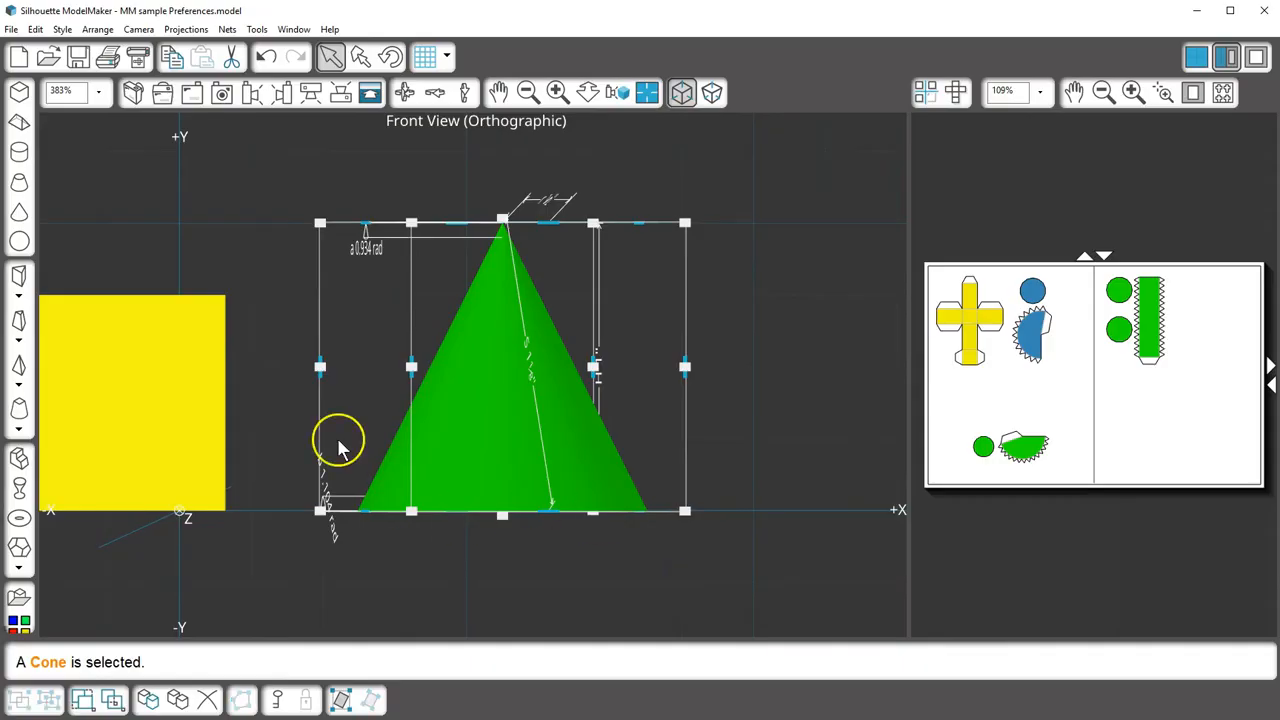
{"action": "left_click", "coordinate": [648, 92]}
{"action": "left_click", "coordinate": [534, 589]}
{"action": "left_click", "coordinate": [197, 91]}
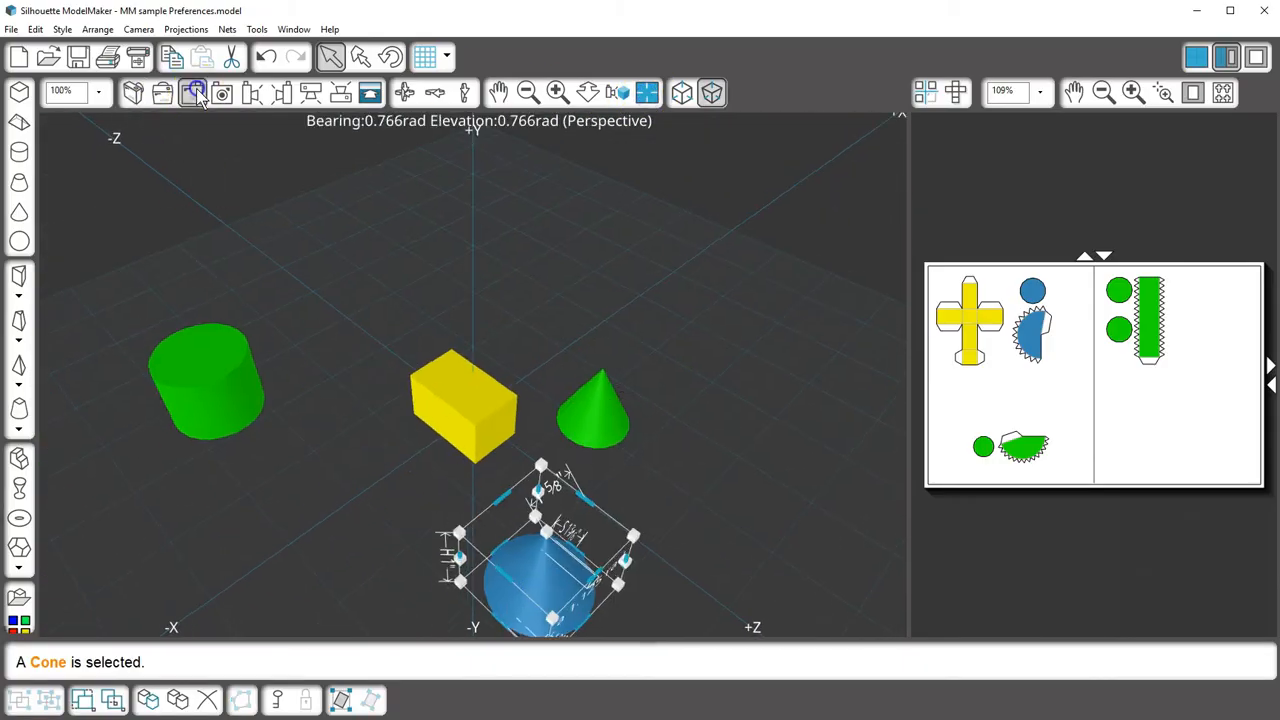
{"action": "left_click", "coordinate": [614, 92]}
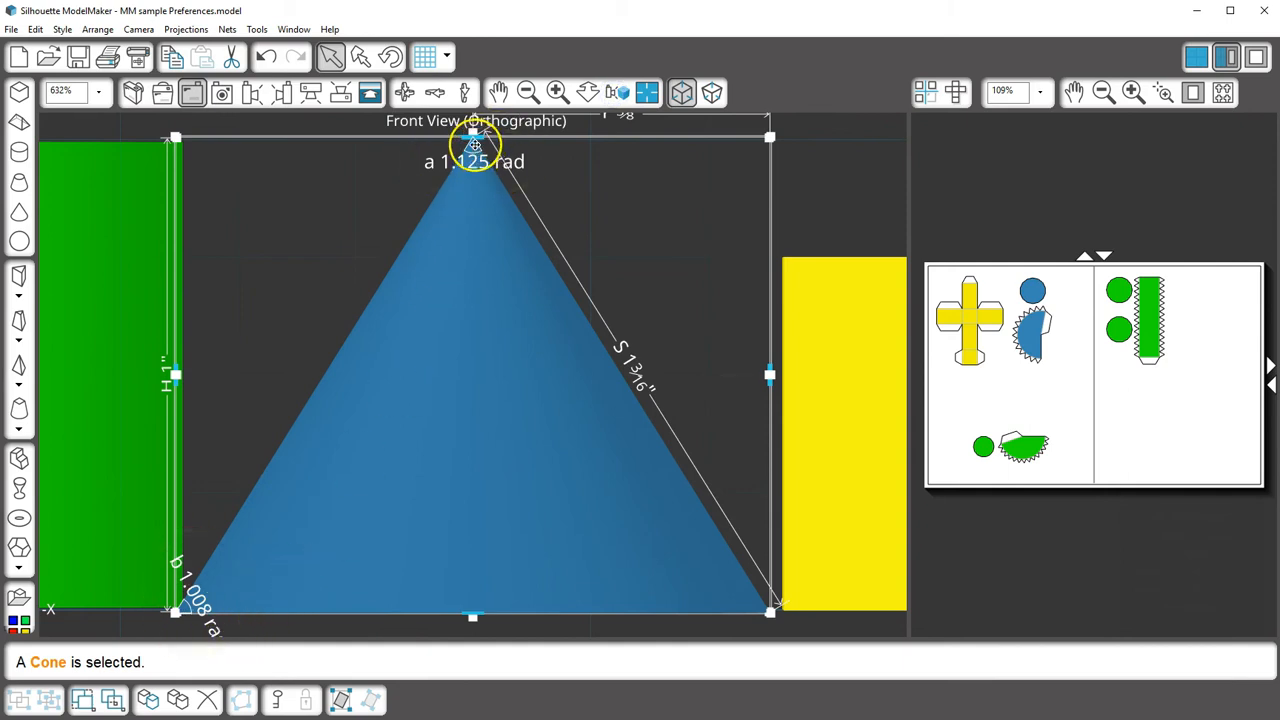
Step: Set scale to display as a ratio in the Units preferences
{"action": "left_click", "coordinate": [11, 29]}
{"action": "left_click", "coordinate": [57, 194]}
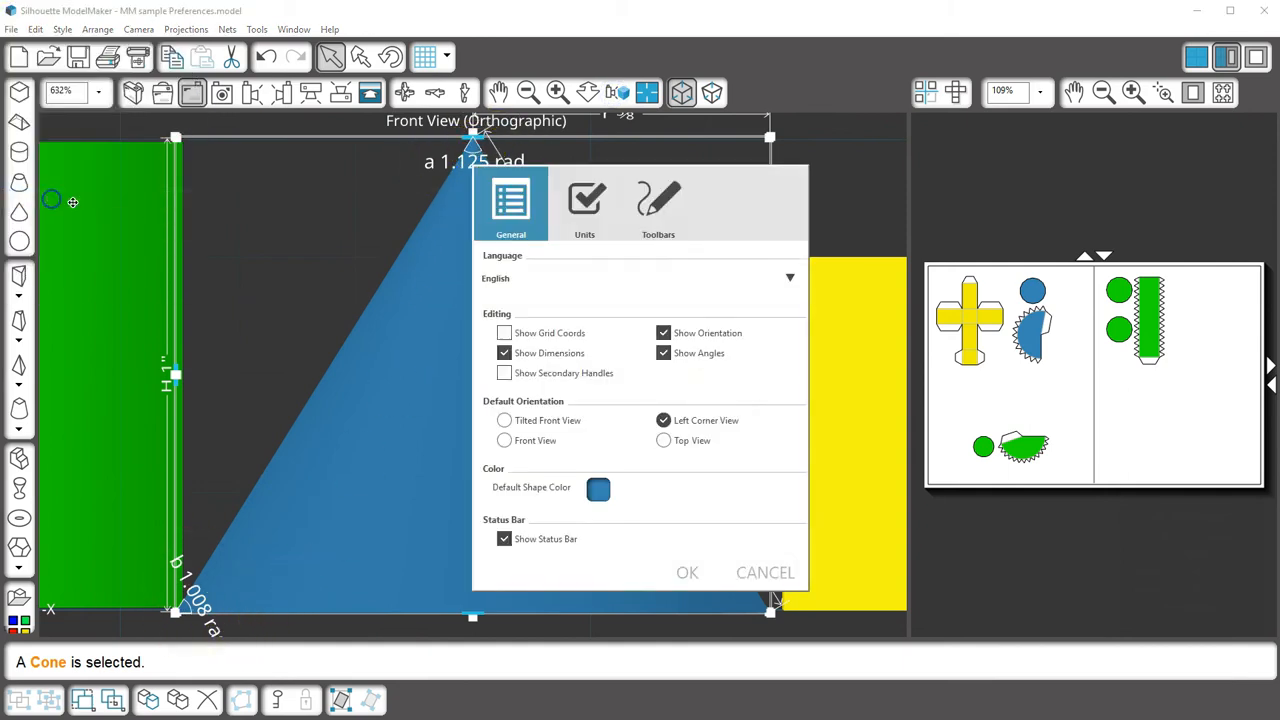
{"action": "left_click", "coordinate": [588, 232]}
{"action": "left_click", "coordinate": [592, 491]}
{"action": "left_click", "coordinate": [687, 572]}
Step: Return to the corner view and enlarge the green cone by 1.18:1
{"action": "key", "text": "Home"}
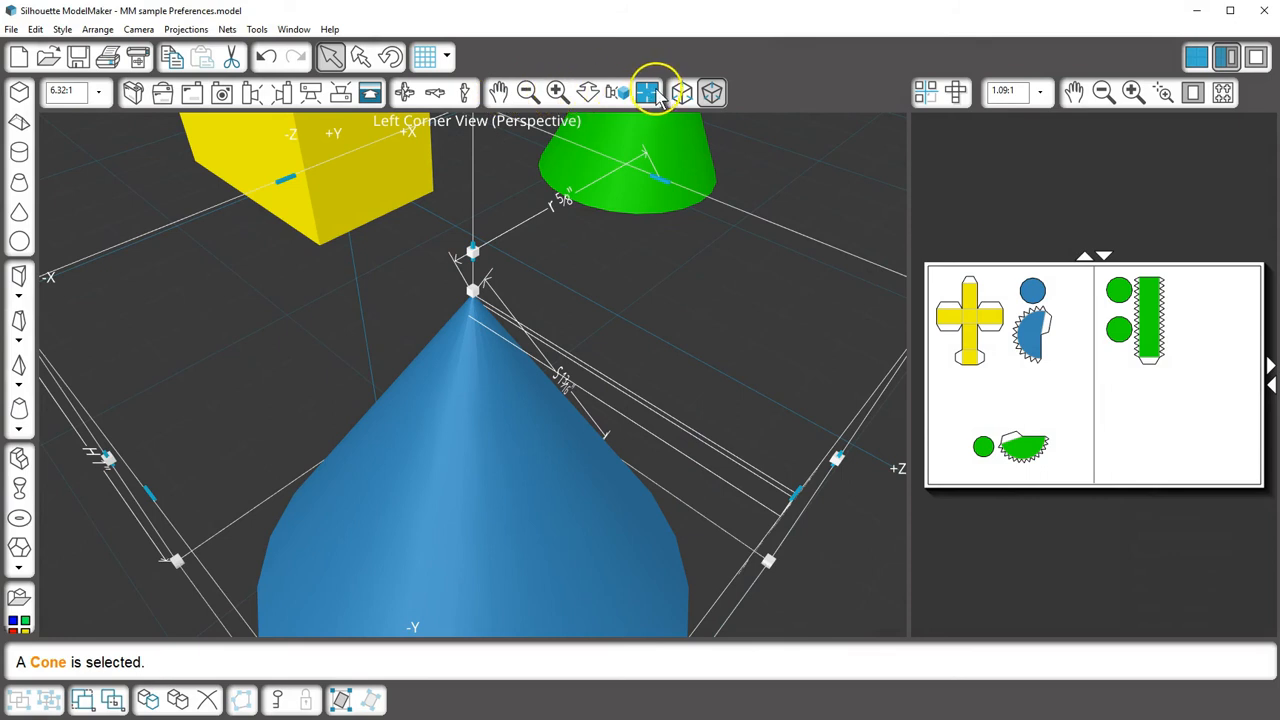
{"action": "left_click", "coordinate": [647, 92]}
{"action": "left_click", "coordinate": [596, 405]}
{"action": "mouse_move", "coordinate": [650, 352]}
{"action": "left_mouse_down"}
{"action": "mouse_move", "coordinate": [674, 297]}
{"action": "mouse_move", "coordinate": [726, 262]}
{"action": "mouse_move", "coordinate": [768, 268]}
{"action": "mouse_move", "coordinate": [680, 322]}
{"action": "mouse_move", "coordinate": [625, 393]}
{"action": "mouse_move", "coordinate": [673, 362]}
{"action": "left_mouse_up"}
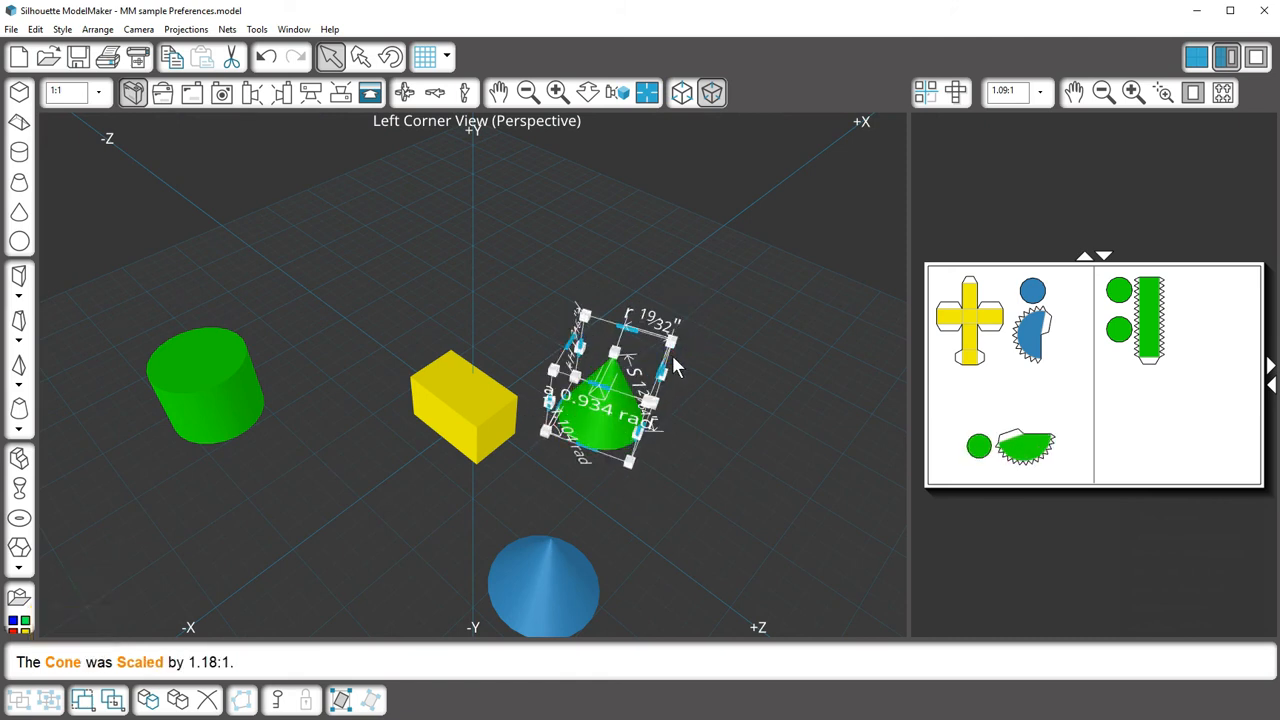
Step: Look at the Toolbars preferences and cancel without changes
{"action": "left_click", "coordinate": [12, 29]}
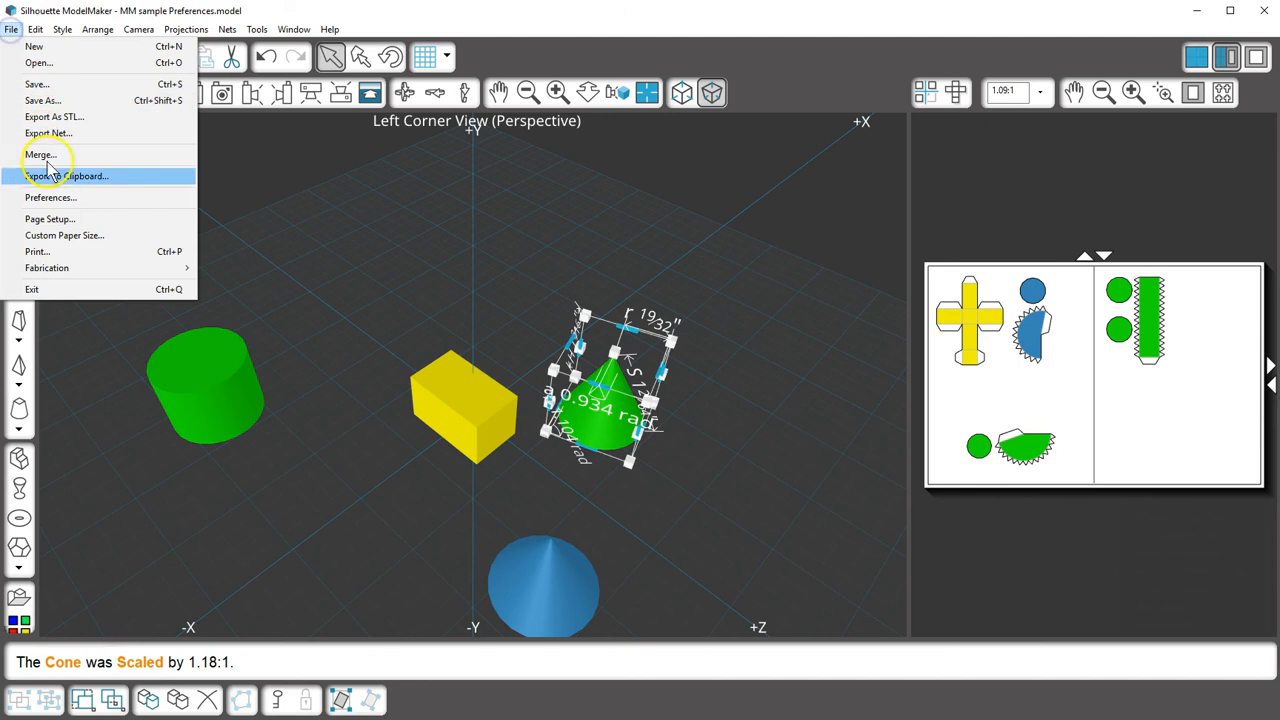
{"action": "left_click", "coordinate": [50, 197]}
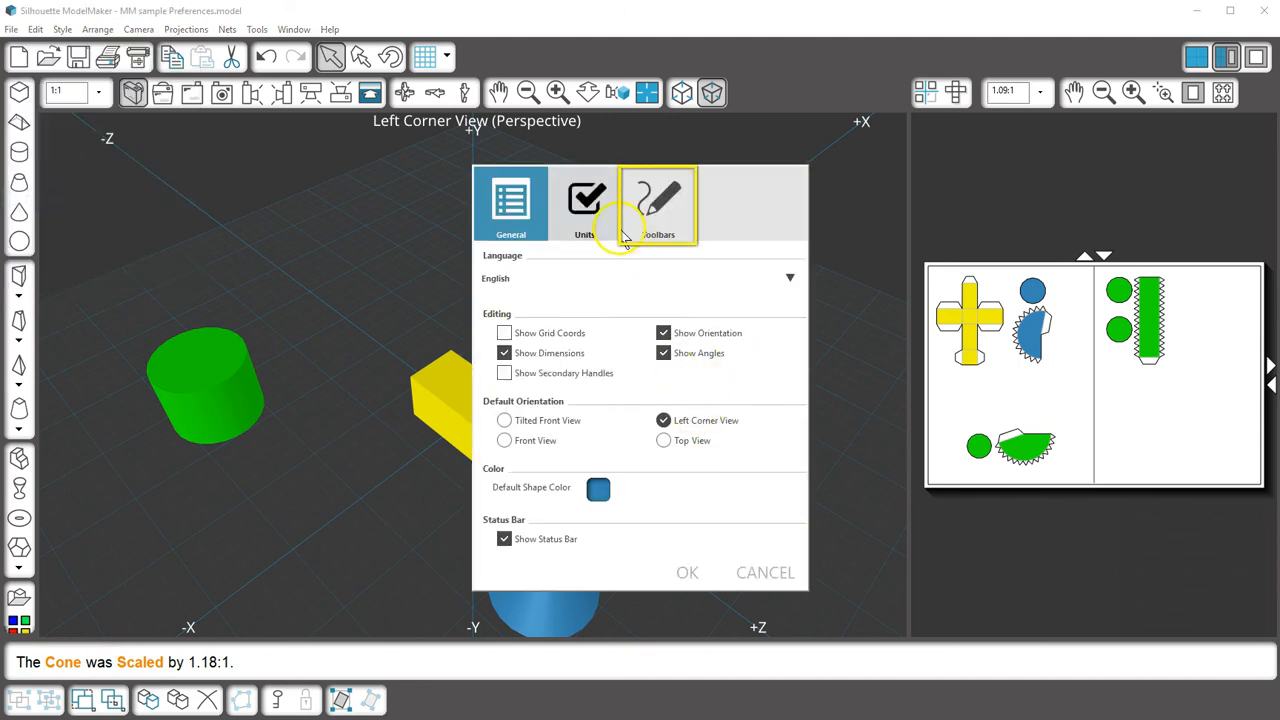
{"action": "left_click", "coordinate": [668, 222]}
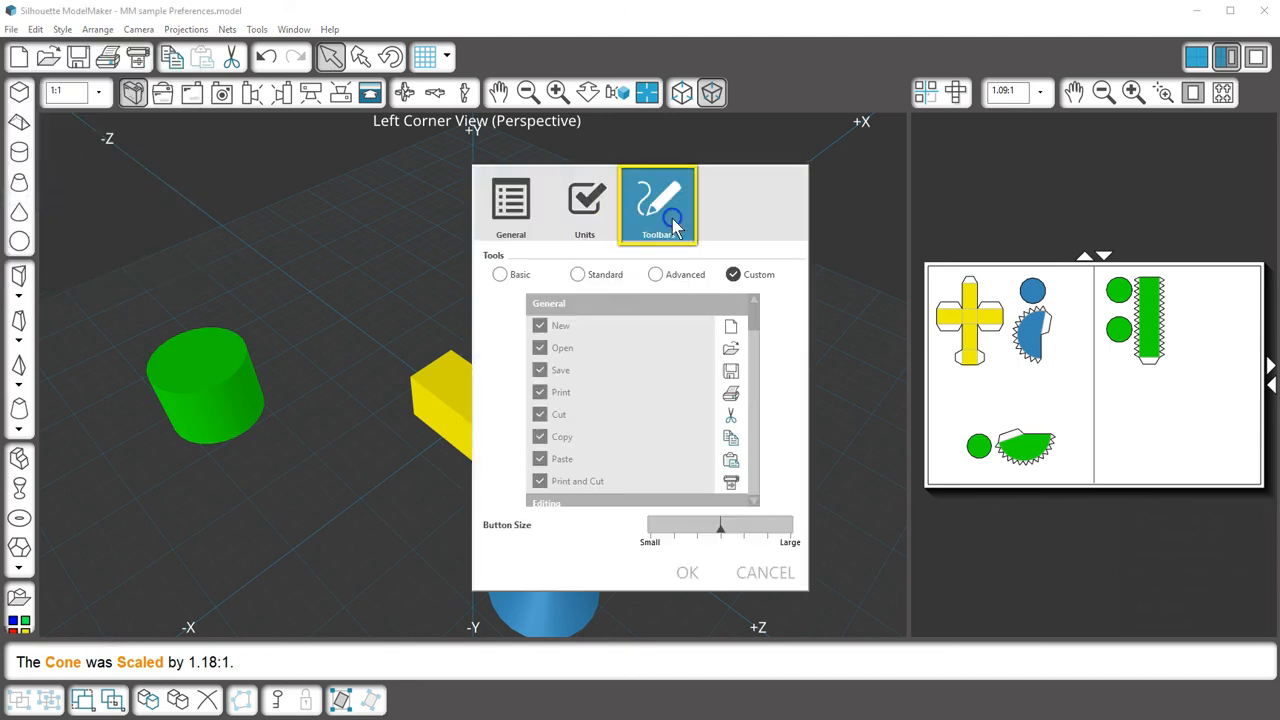
{"action": "left_click", "coordinate": [765, 573]}
Step: Switch to the basic toolbar set and then back to the full set
{"action": "left_click", "coordinate": [257, 29]}
{"action": "left_click", "coordinate": [270, 58]}
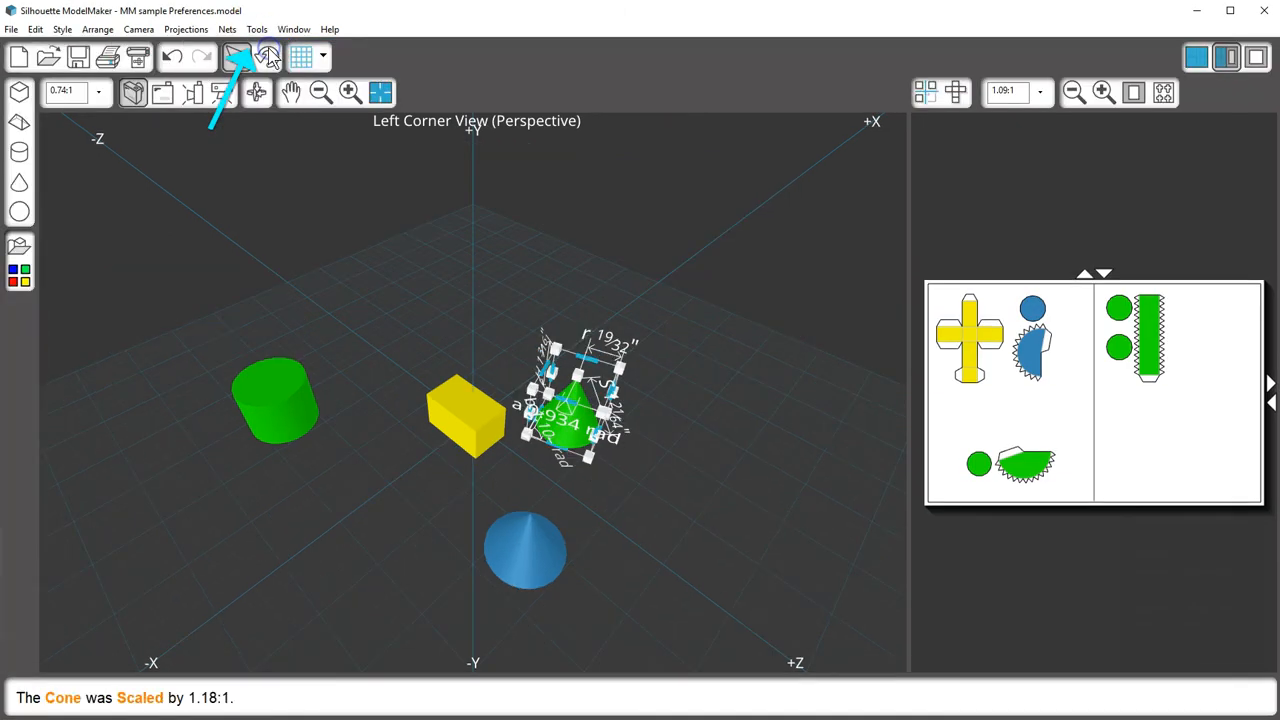
{"action": "left_click", "coordinate": [257, 29]}
{"action": "left_click", "coordinate": [288, 98]}
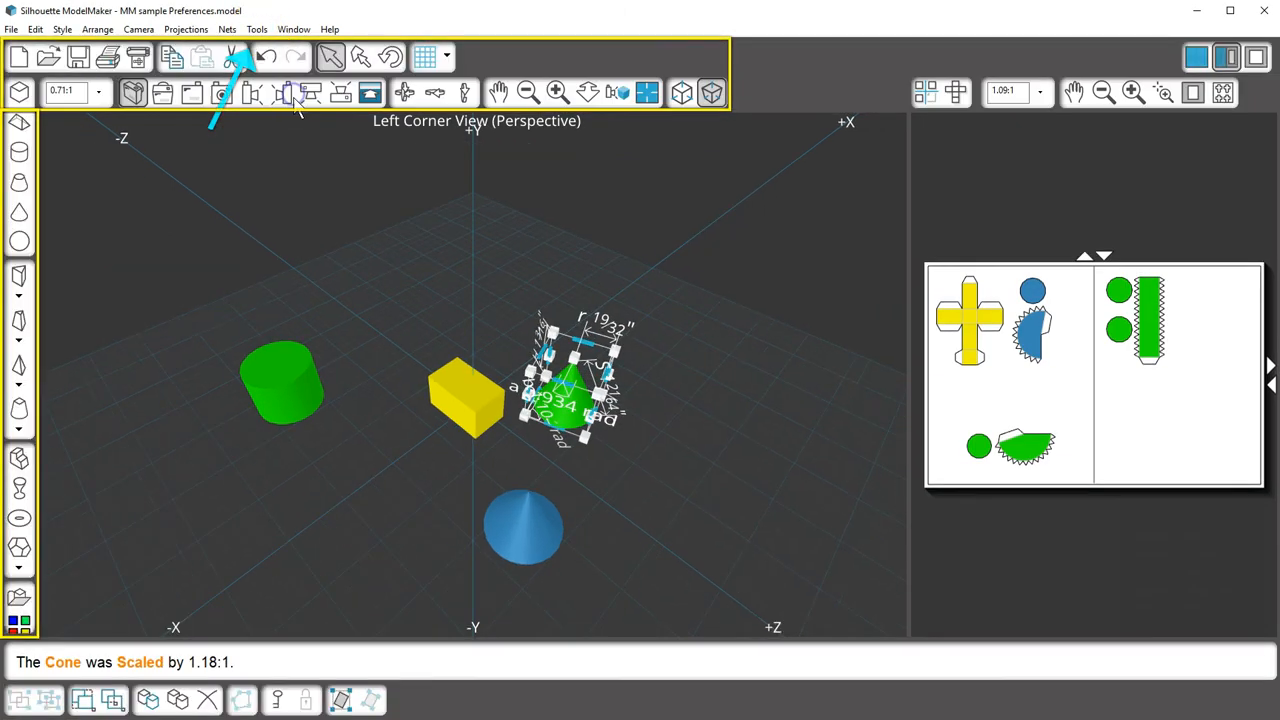
Step: Reopen the preferences on the Toolbars settings
{"action": "left_click", "coordinate": [12, 28]}
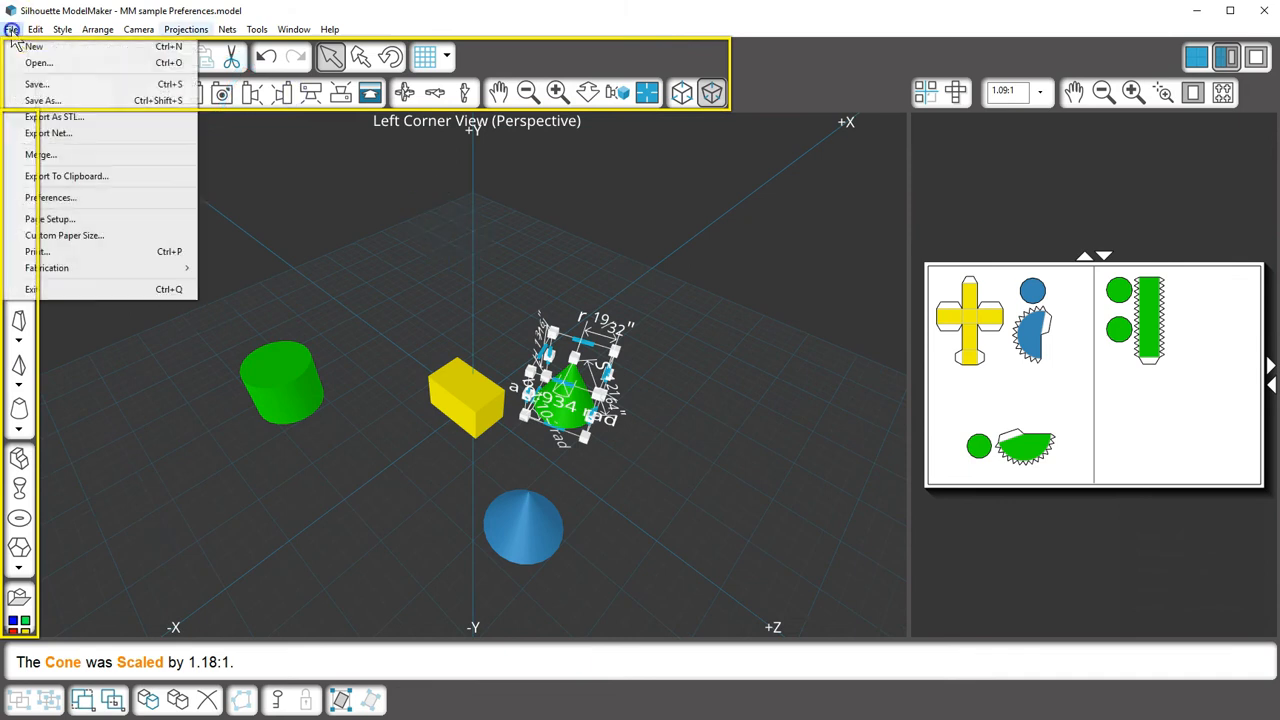
{"action": "left_click", "coordinate": [50, 198]}
{"action": "left_click", "coordinate": [668, 230]}
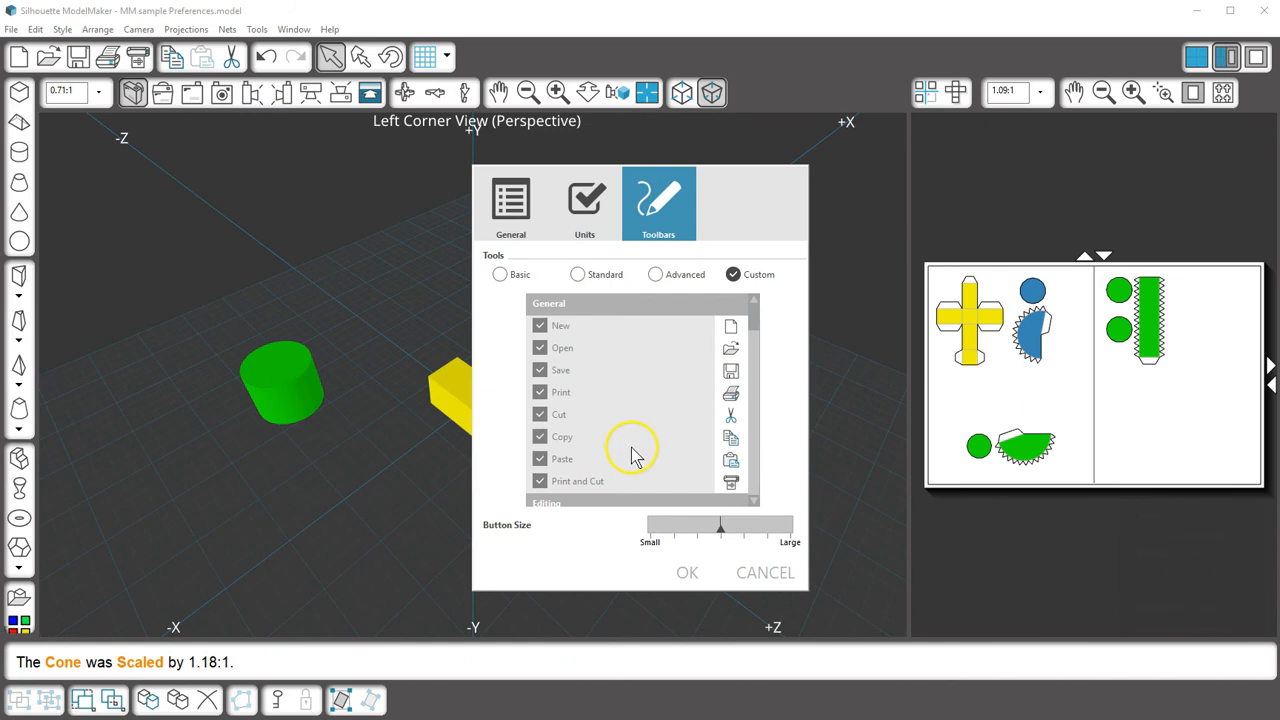
Step: In Toolbars preferences, choose the Basic tool set and move Button Size toward Large
{"action": "left_click_drag", "start_coordinate": [754, 309], "coordinate": [756, 450]}
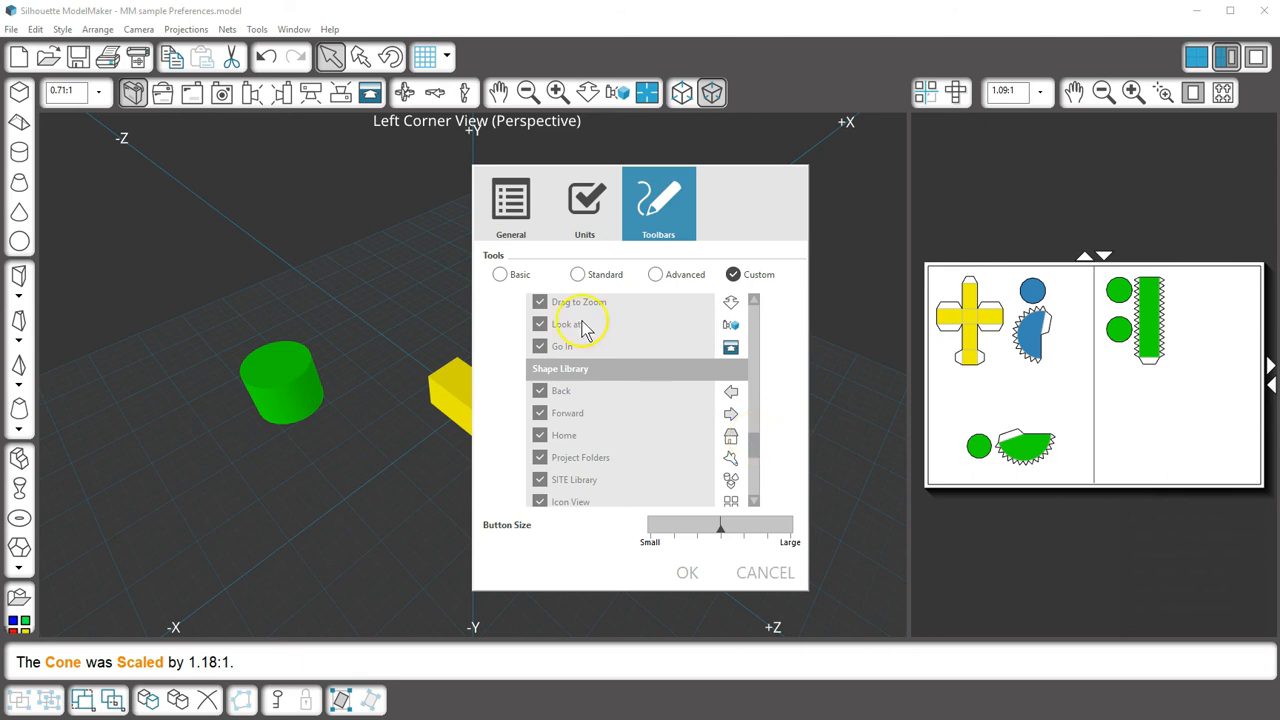
{"action": "left_click", "coordinate": [499, 274]}
{"action": "left_click_drag", "start_coordinate": [757, 443], "coordinate": [760, 368]}
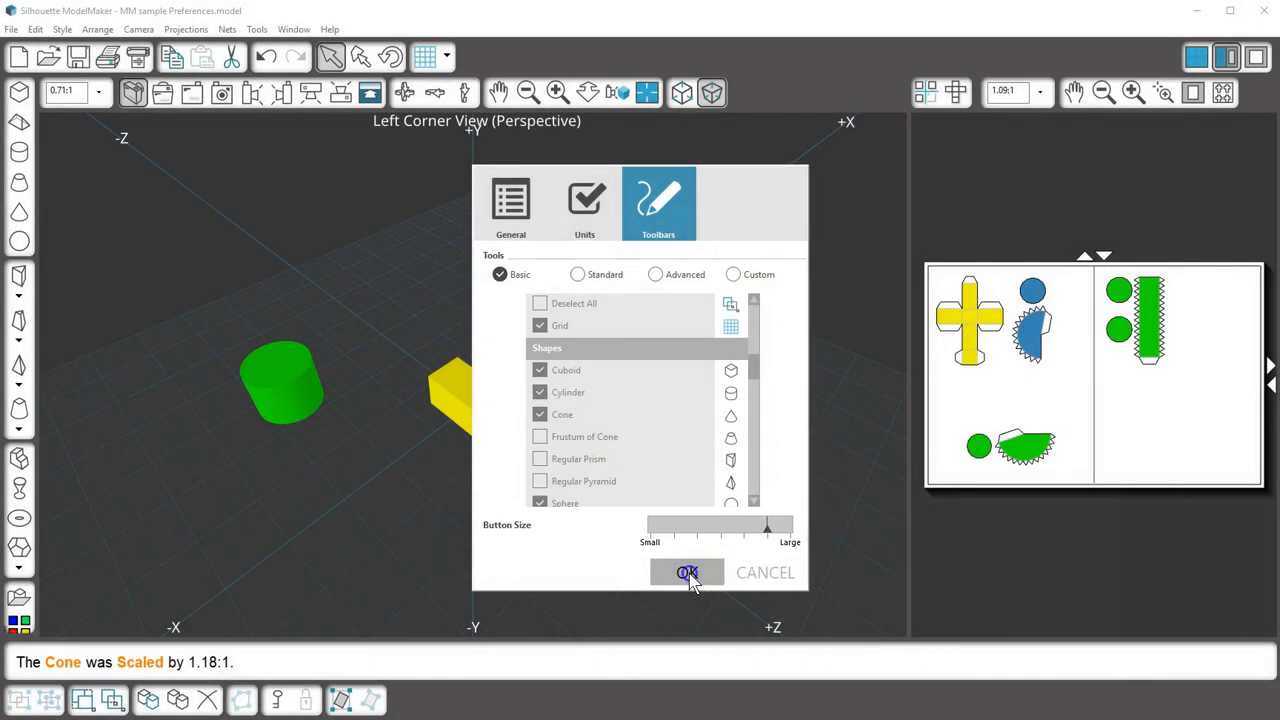
{"action": "left_click", "coordinate": [687, 573]}
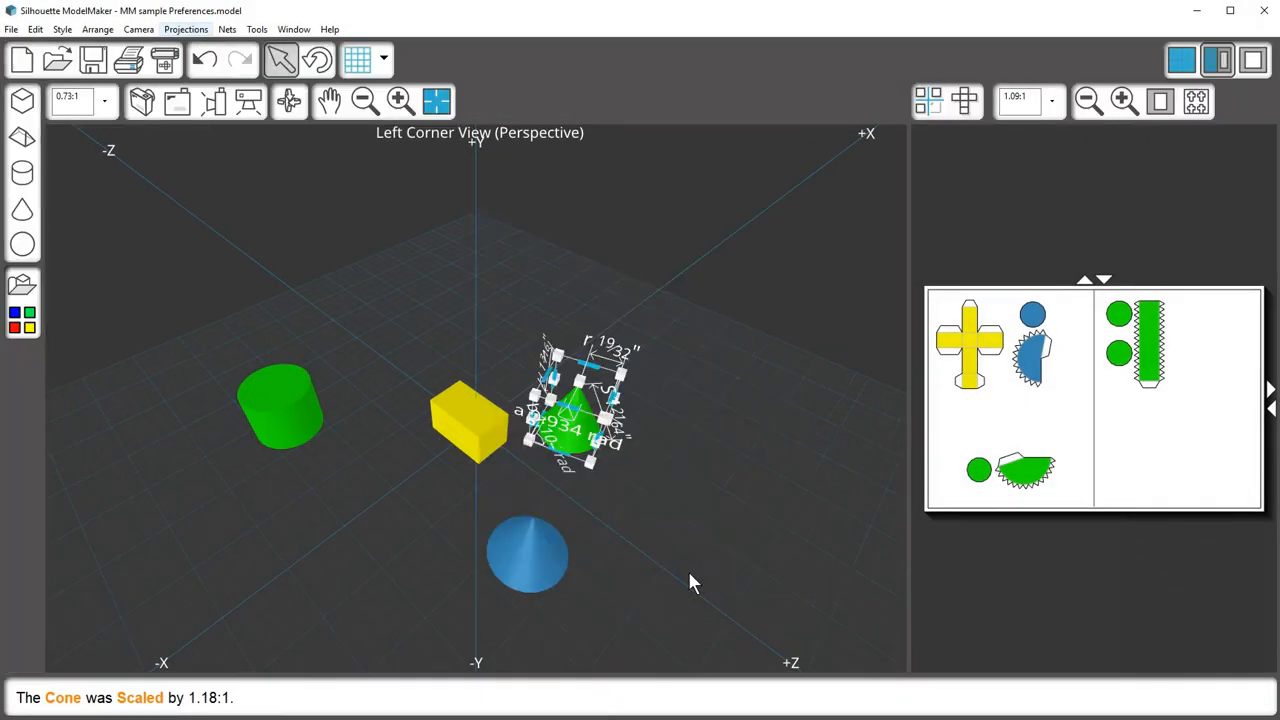
Step: Return to the Custom tool set with Small toolbar buttons, then deselect the green cone
{"action": "left_click", "coordinate": [257, 29]}
{"action": "left_click", "coordinate": [275, 97]}
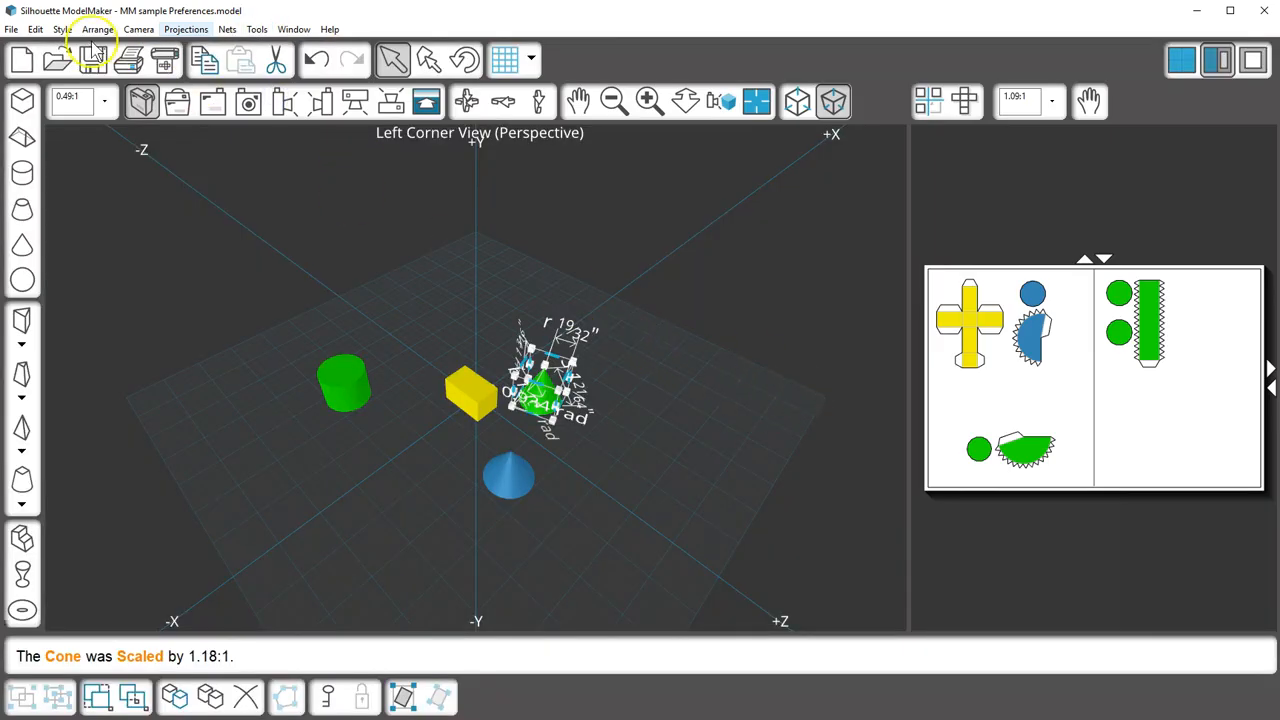
{"action": "left_click", "coordinate": [11, 29]}
{"action": "left_click", "coordinate": [47, 198]}
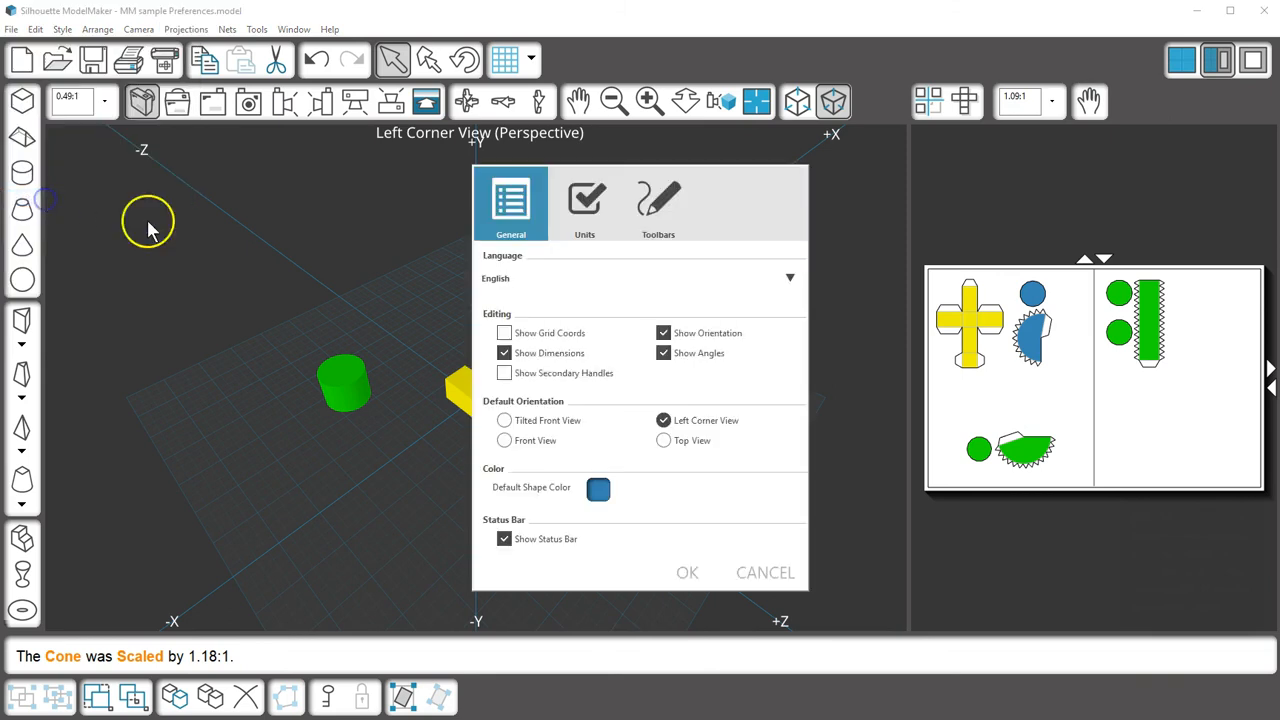
{"action": "left_click", "coordinate": [658, 205]}
{"action": "left_click_drag", "start_coordinate": [672, 531], "coordinate": [651, 531]}
{"action": "left_click", "coordinate": [700, 569]}
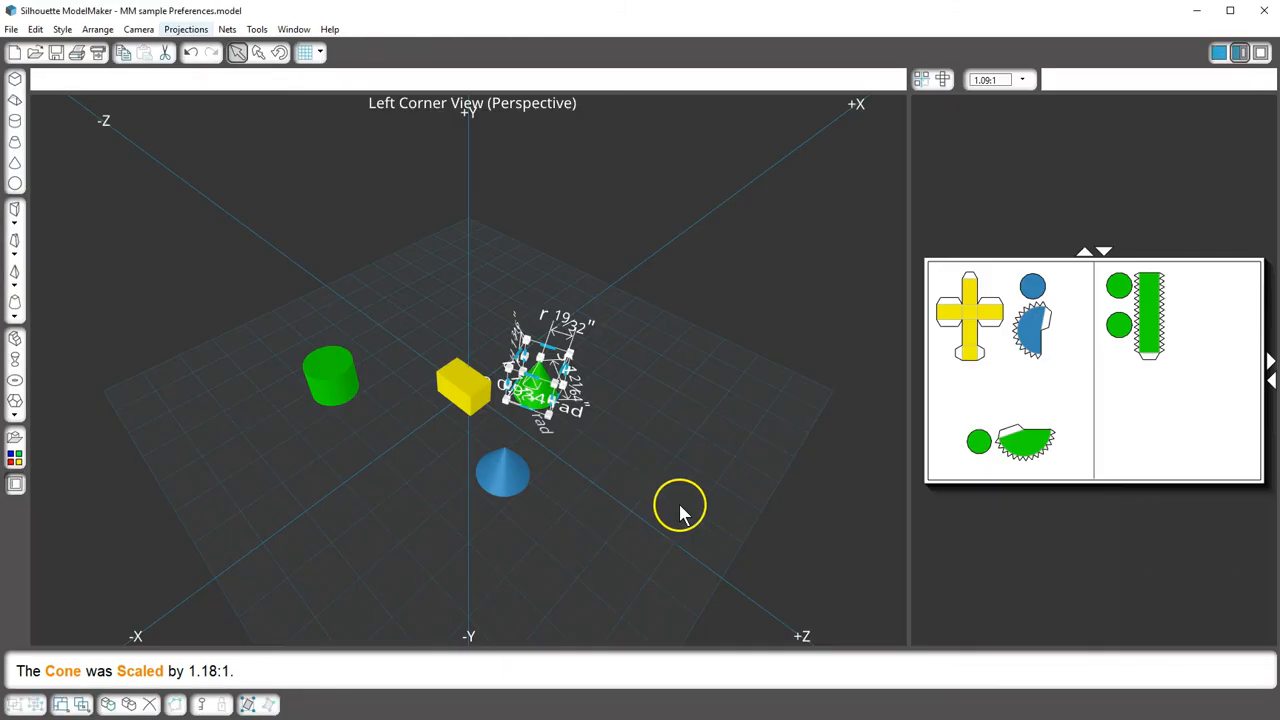
{"action": "left_click", "coordinate": [657, 457]}
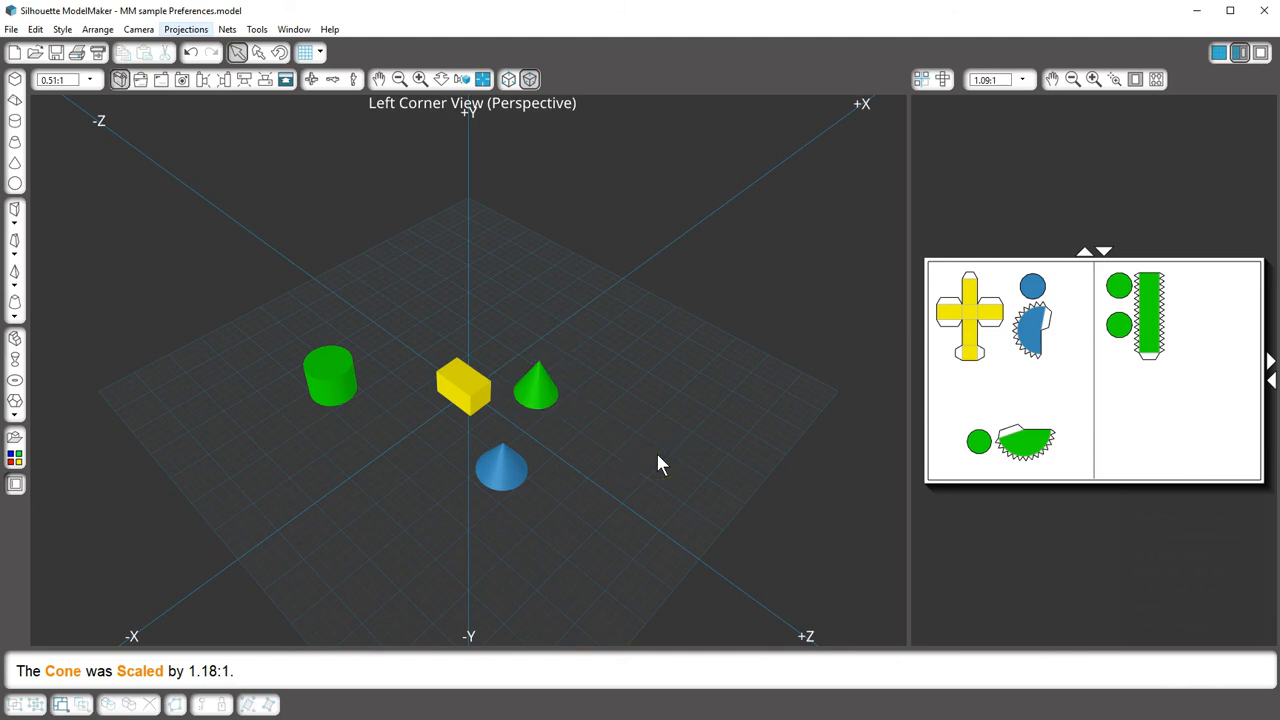